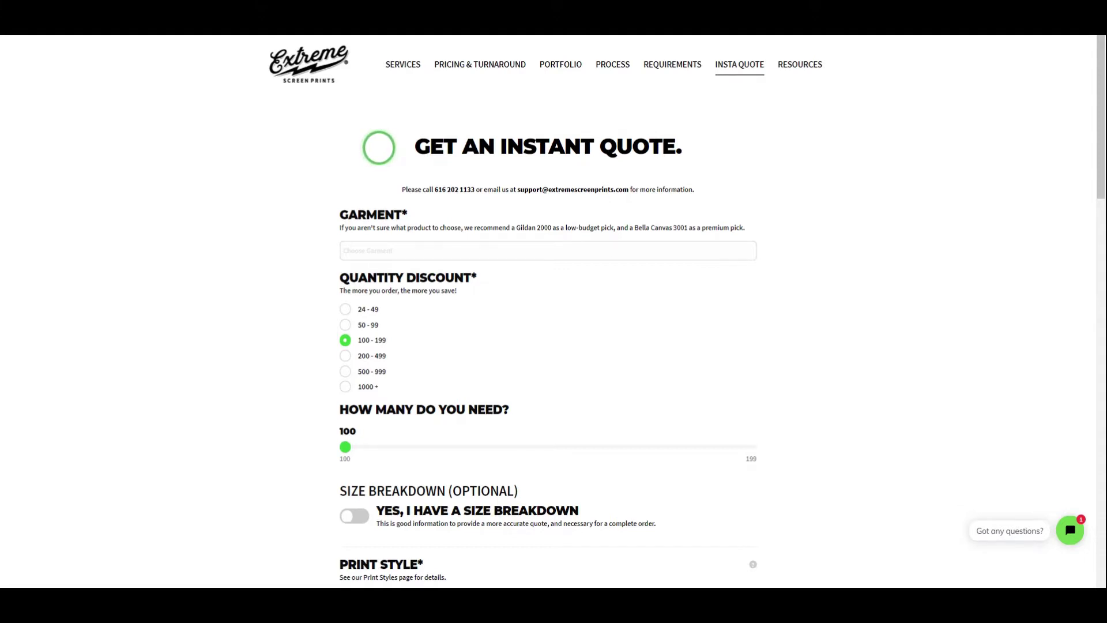
# Scroll down the quote form to reach the Garment field.
pyautogui.scroll(-1, 379, 147)
pyautogui.scroll(-1, 379, 147)
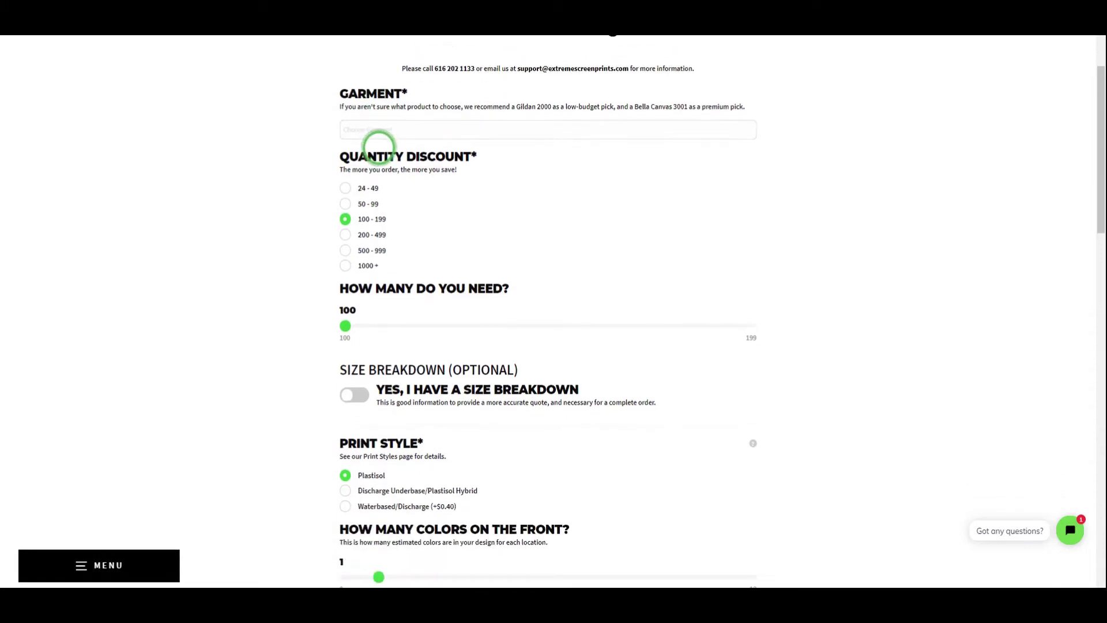
pyautogui.scroll(-3, 379, 147)
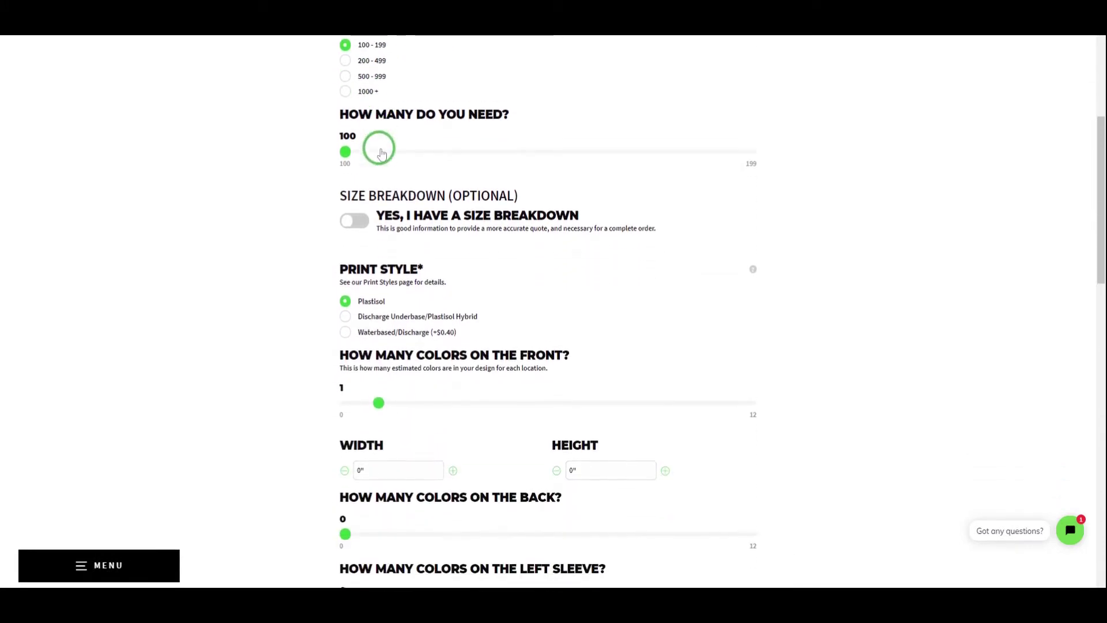
pyautogui.scroll(-2, 382, 153)
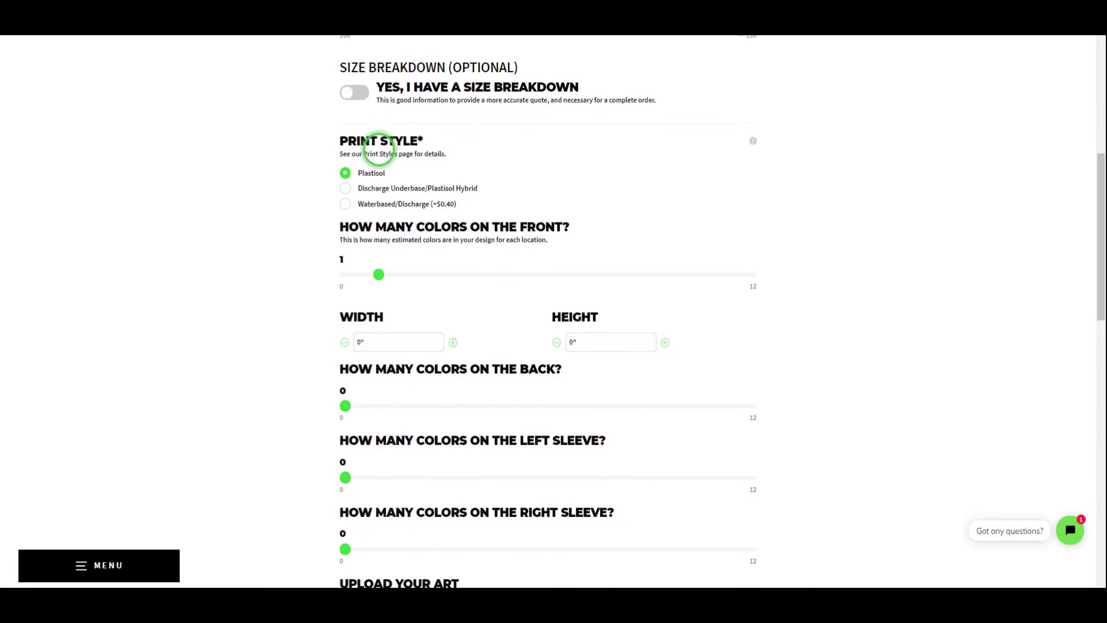
pyautogui.scroll(-3, 379, 149)
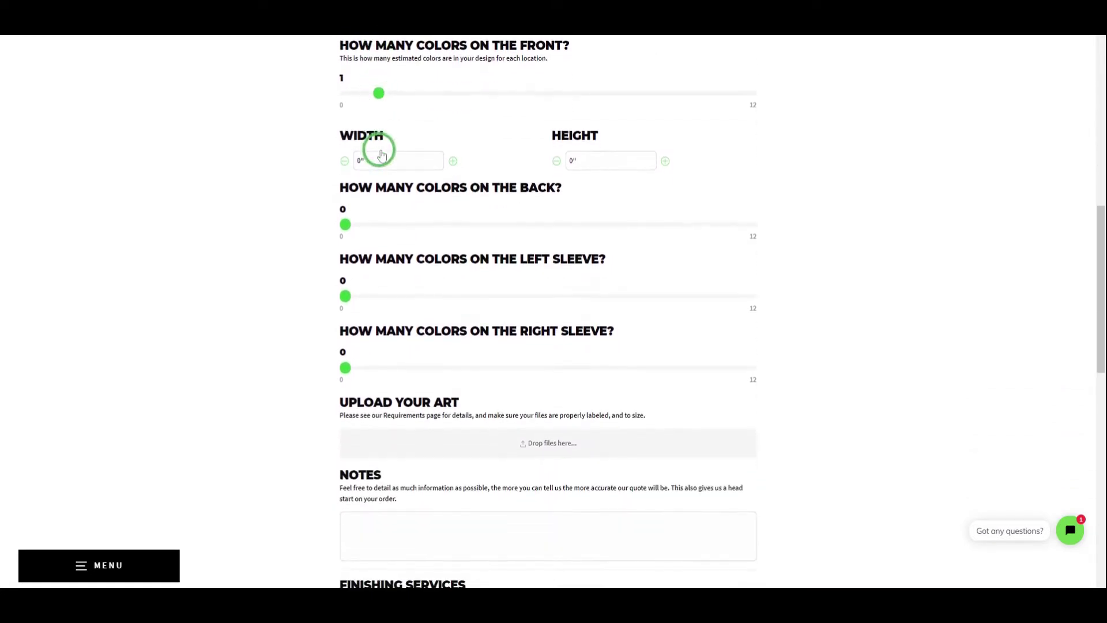
pyautogui.scroll(-3, 381, 155)
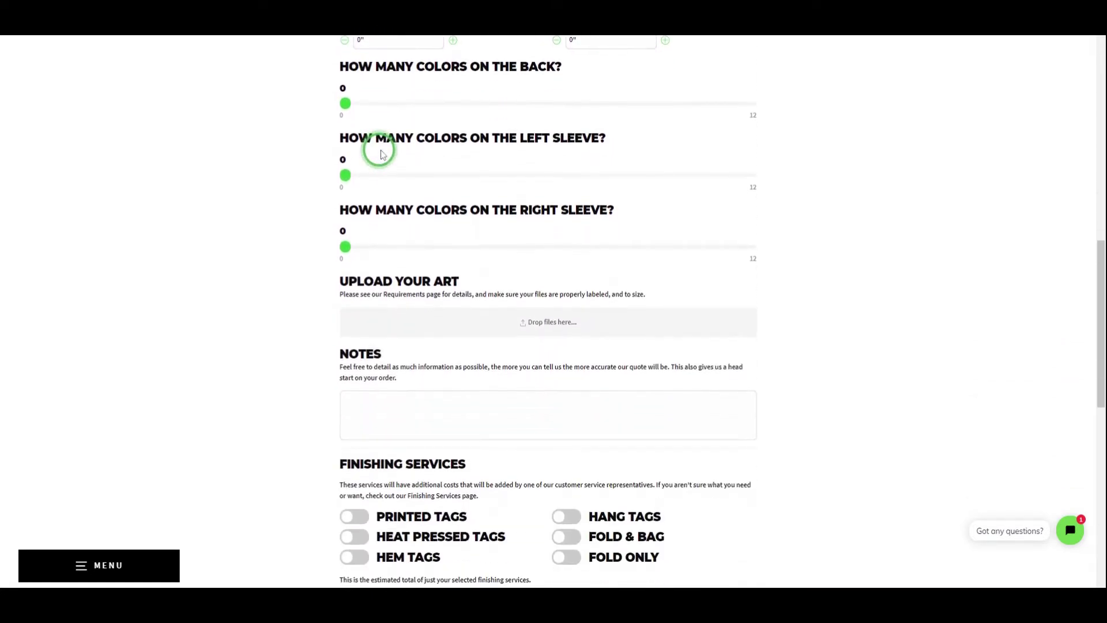
pyautogui.scroll(-3, 380, 154)
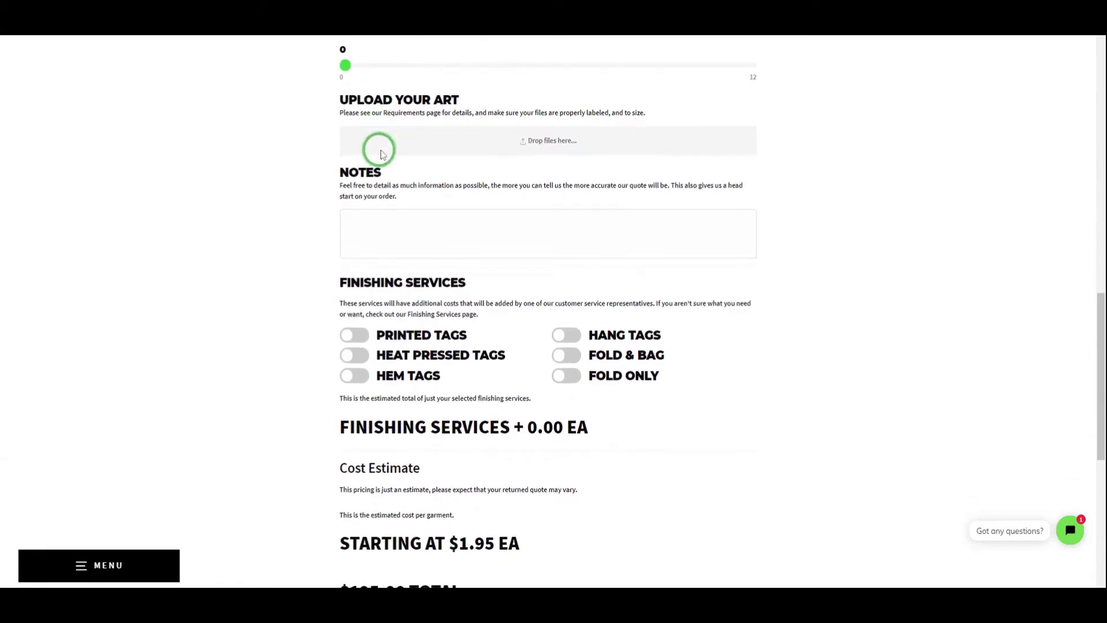
pyautogui.scroll(-3, 381, 154)
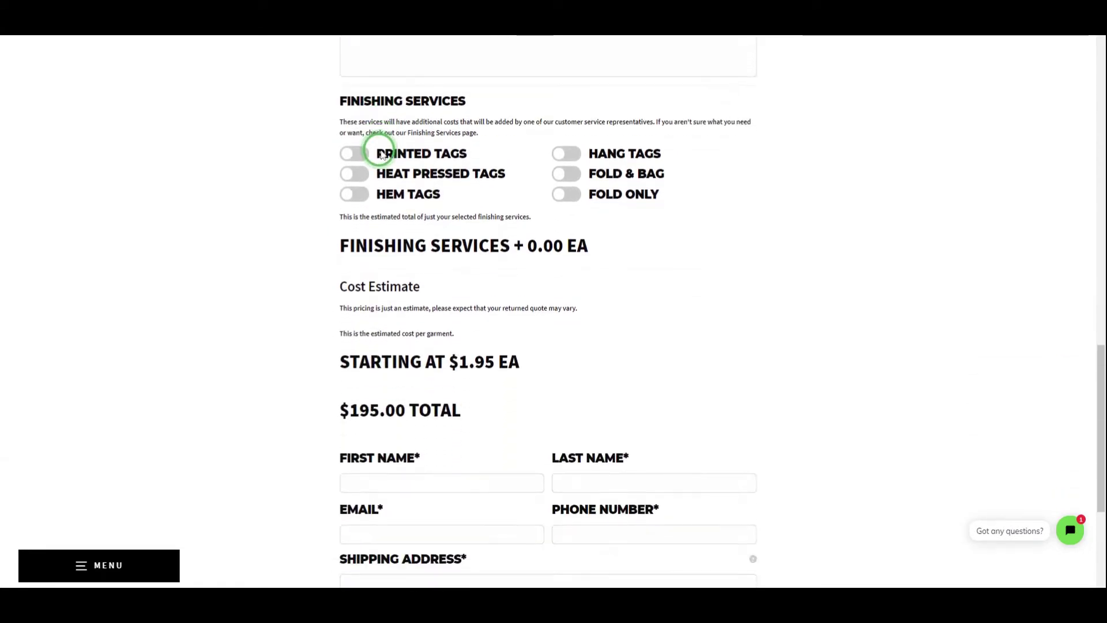
pyautogui.scroll(20, 381, 152)
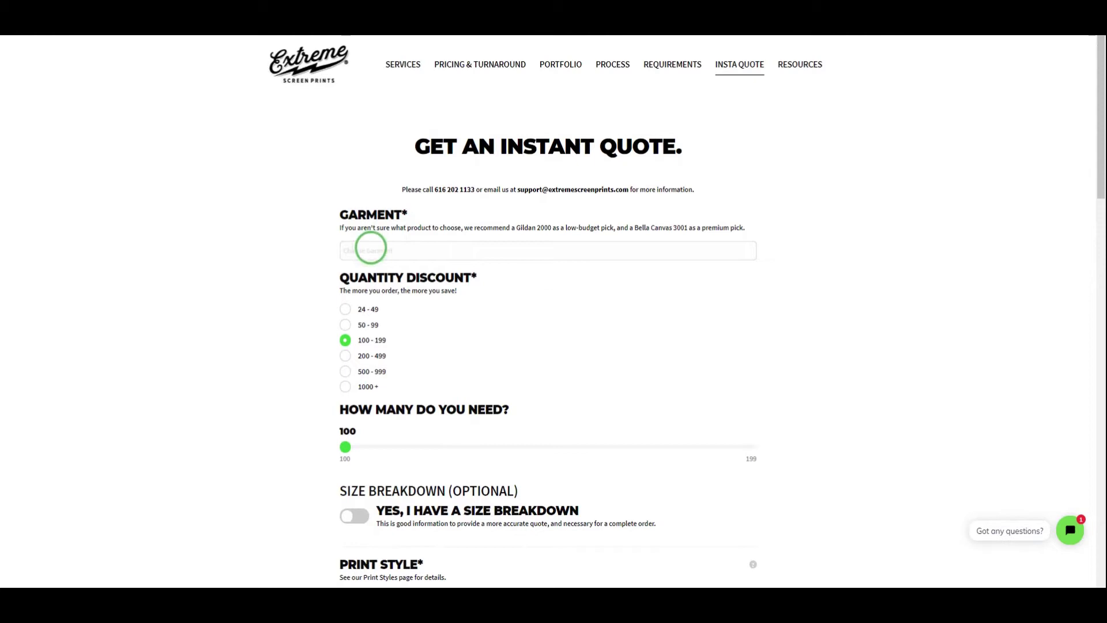
# Choose Bella Canvas 3001 ($4.28) from the garment list.
pyautogui.click(381, 249)
pyautogui.scroll(-10, 403, 278)
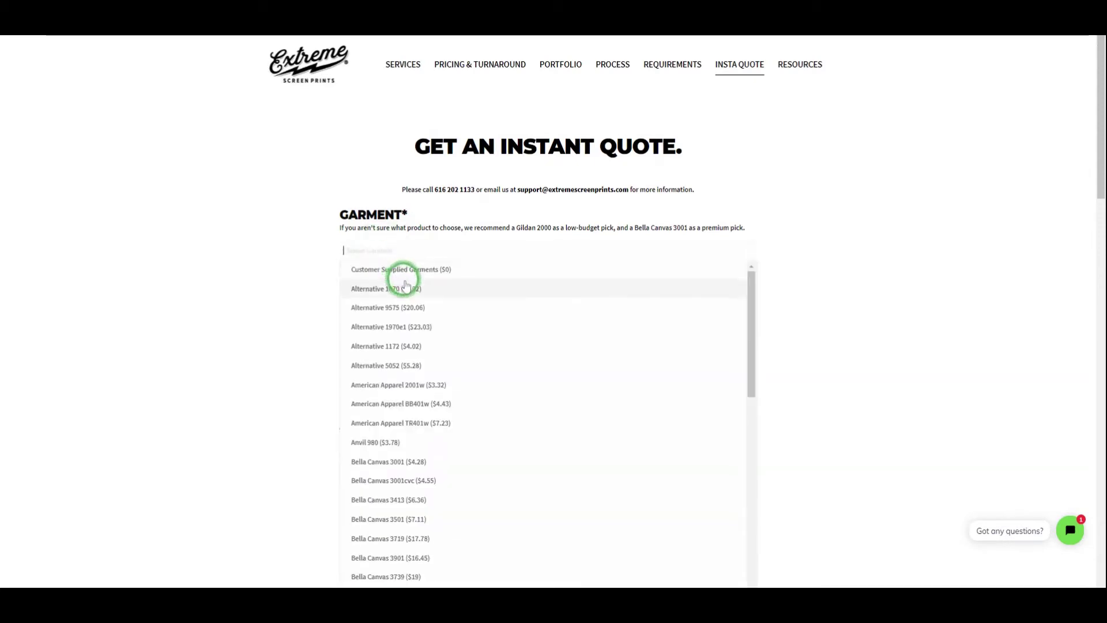
pyautogui.scroll(10, 406, 287)
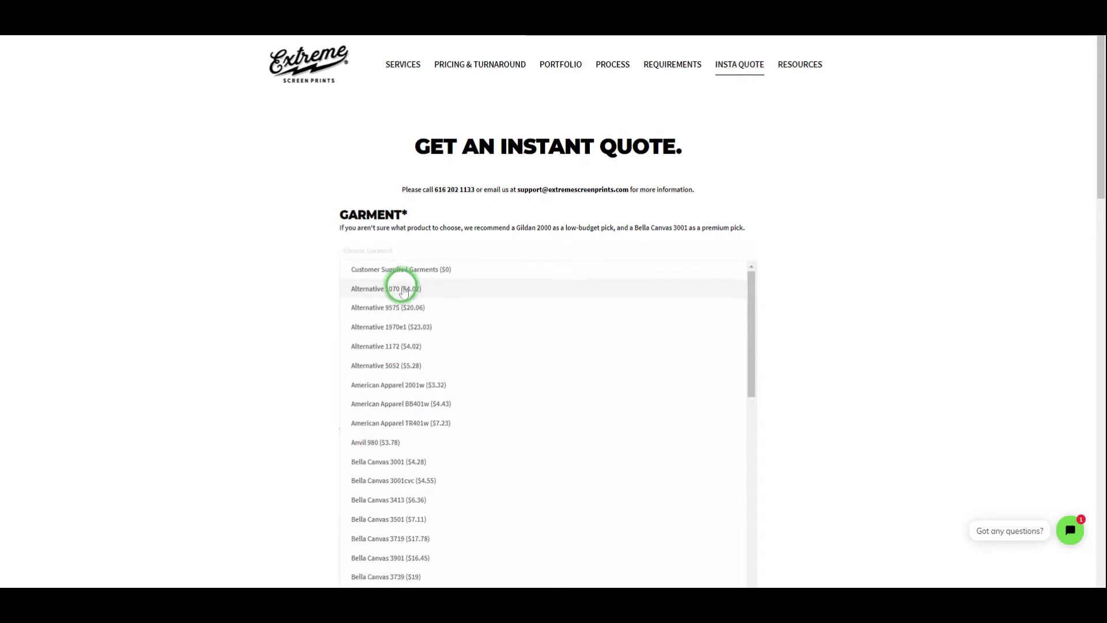
pyautogui.scroll(-10, 403, 291)
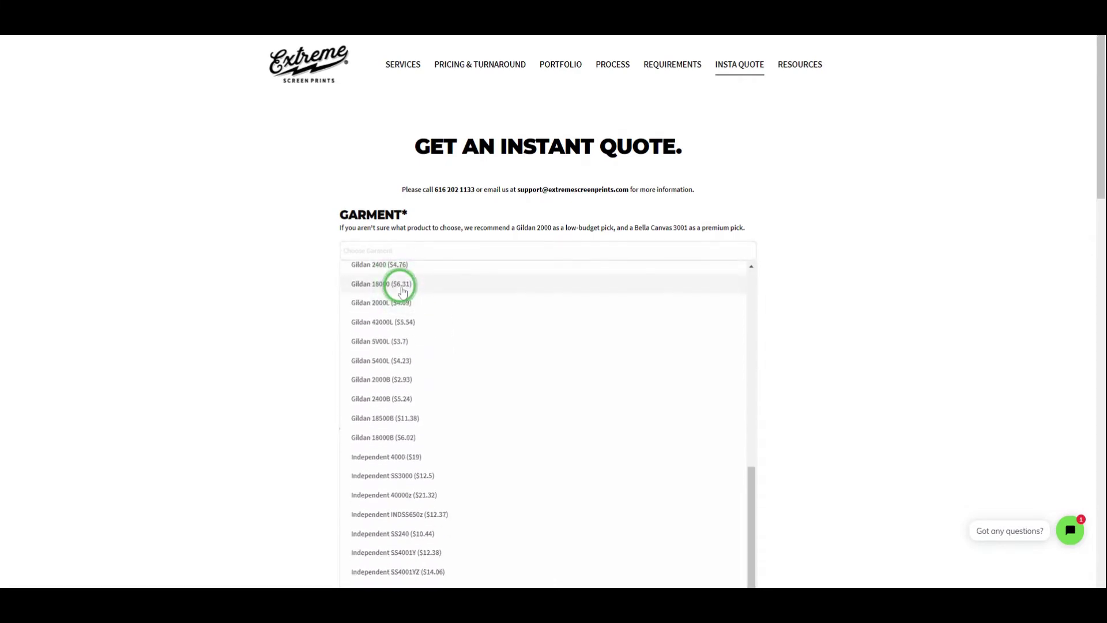
pyautogui.scroll(10, 402, 291)
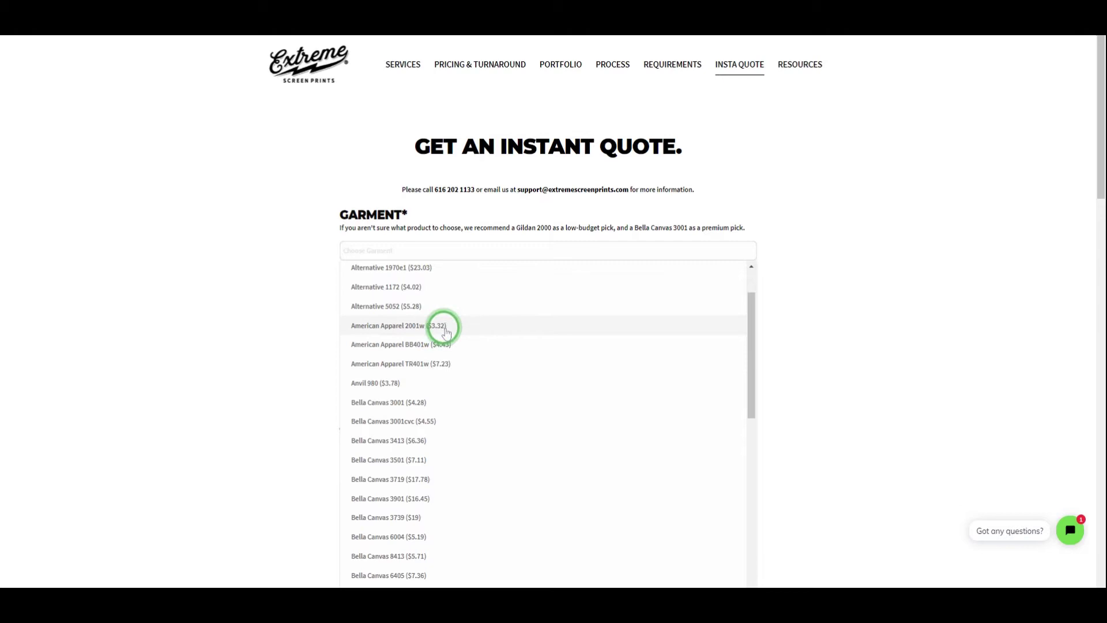
pyautogui.click(409, 402)
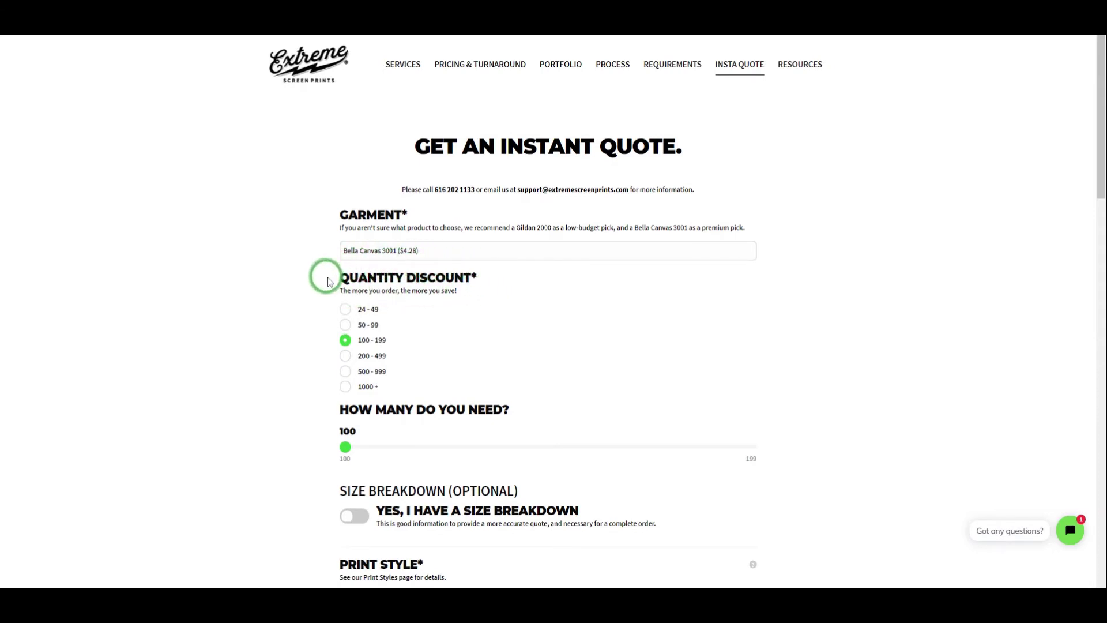
pyautogui.click(346, 309)
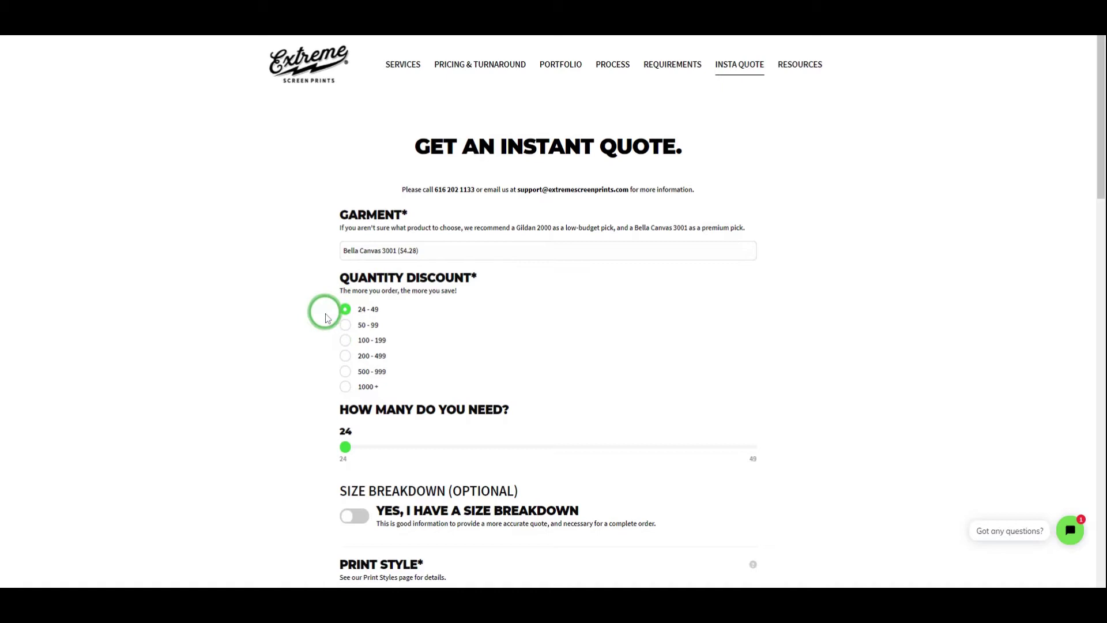
pyautogui.click(342, 328)
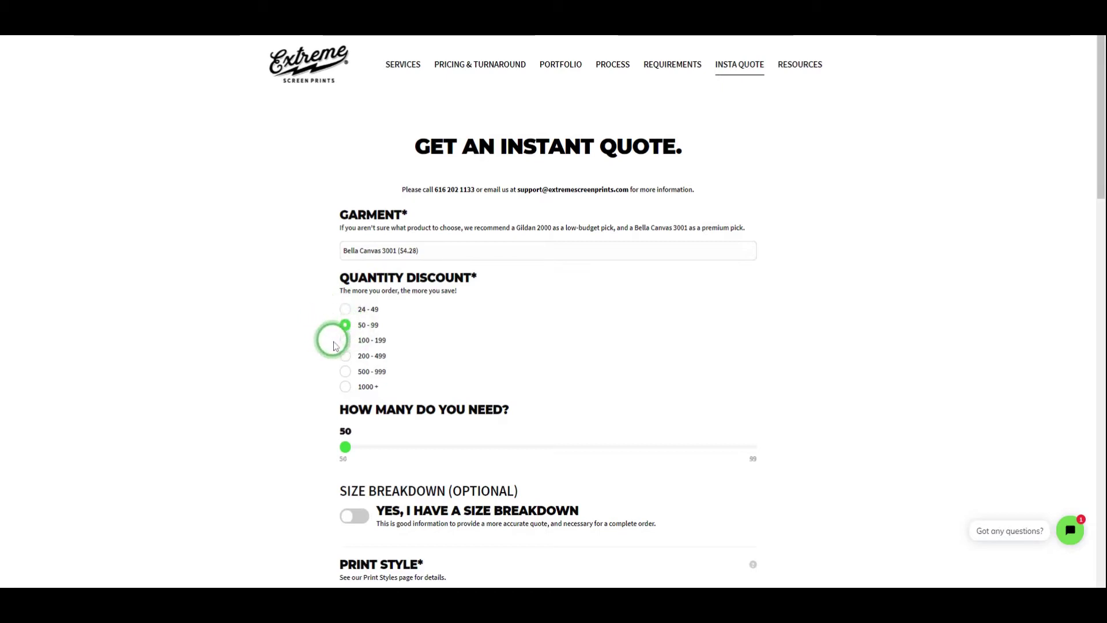
pyautogui.click(346, 342)
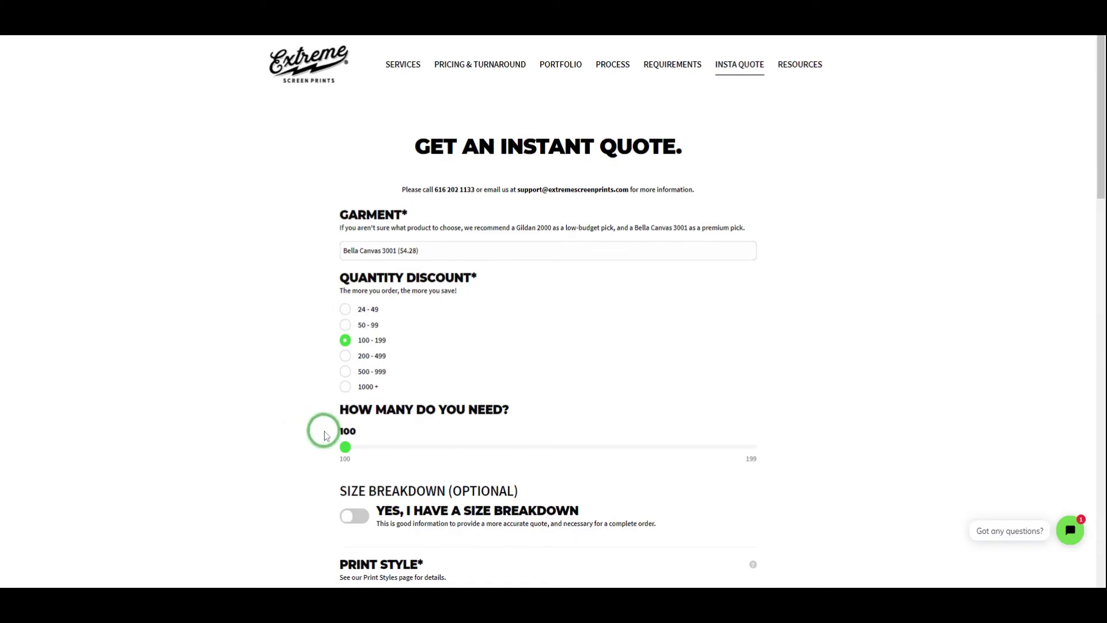
pyautogui.scroll(-2, 321, 430)
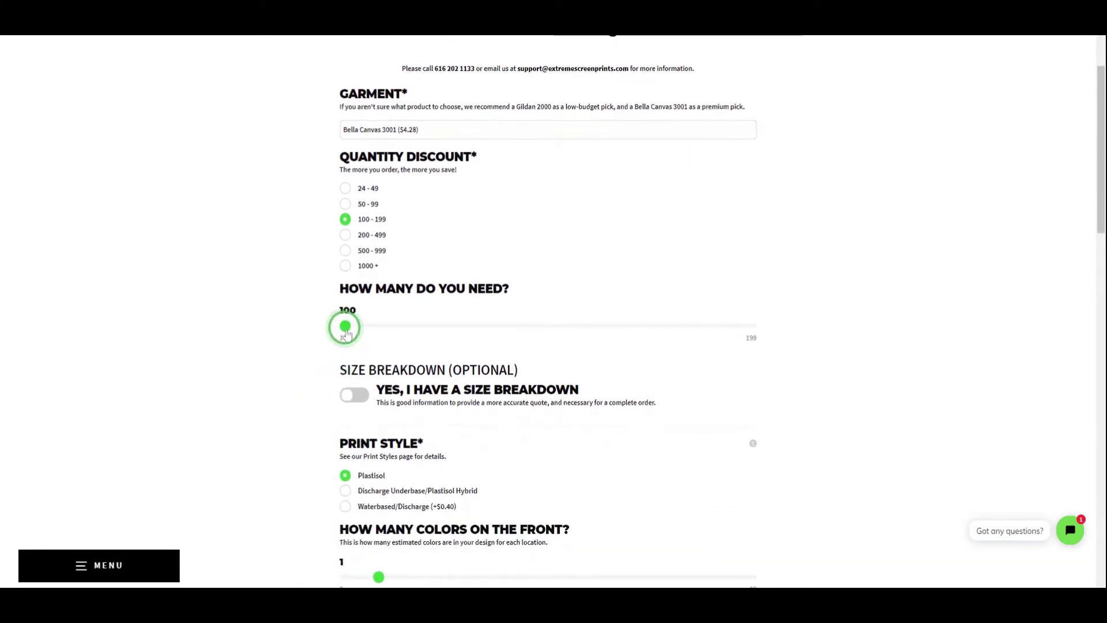
pyautogui.moveTo(346, 334)
pyautogui.mouseDown()
pyautogui.moveTo(763, 329)
pyautogui.moveTo(347, 327)
pyautogui.mouseUp()
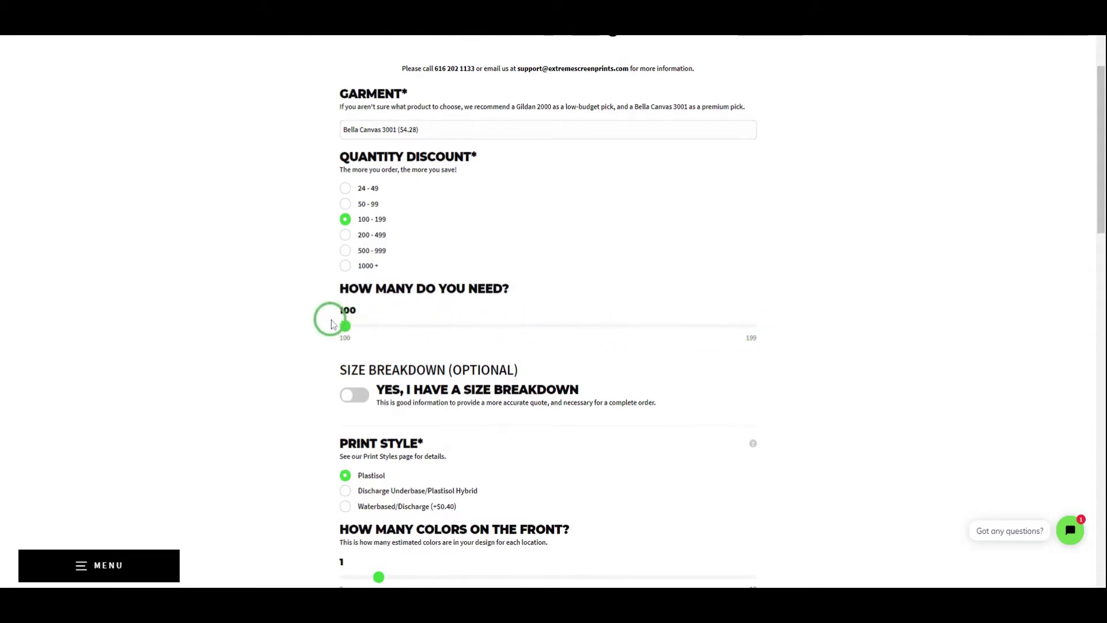
pyautogui.scroll(-1, 319, 321)
pyautogui.scroll(-1, 319, 318)
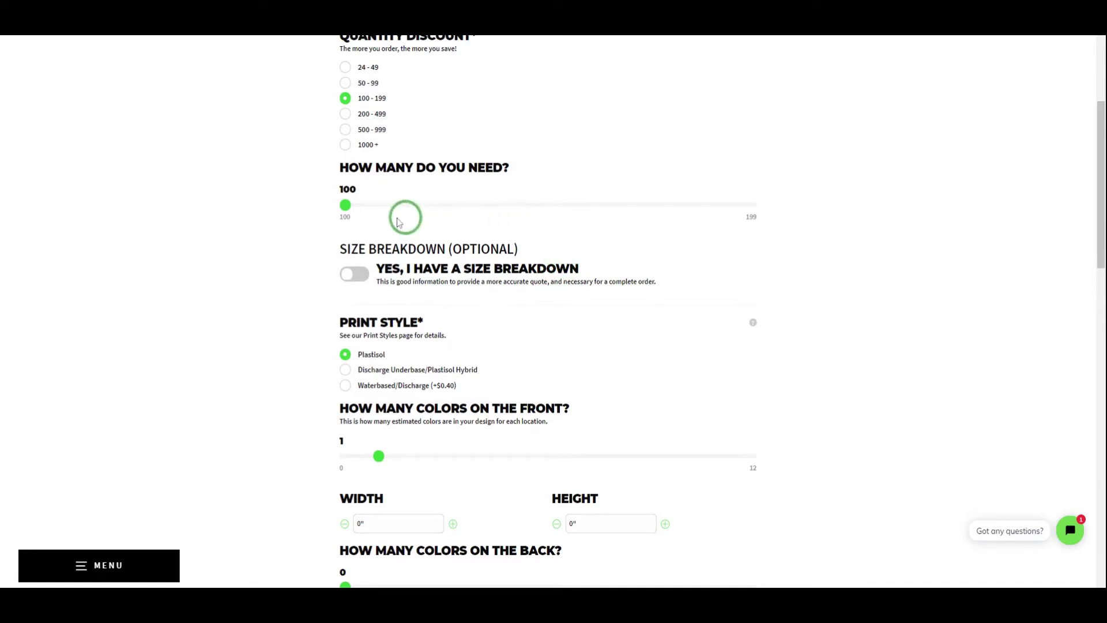
# Turn on size breakdown and enter XS 4, S 14, M 32, L 32, XL 14, XXL 4.
pyautogui.click(354, 276)
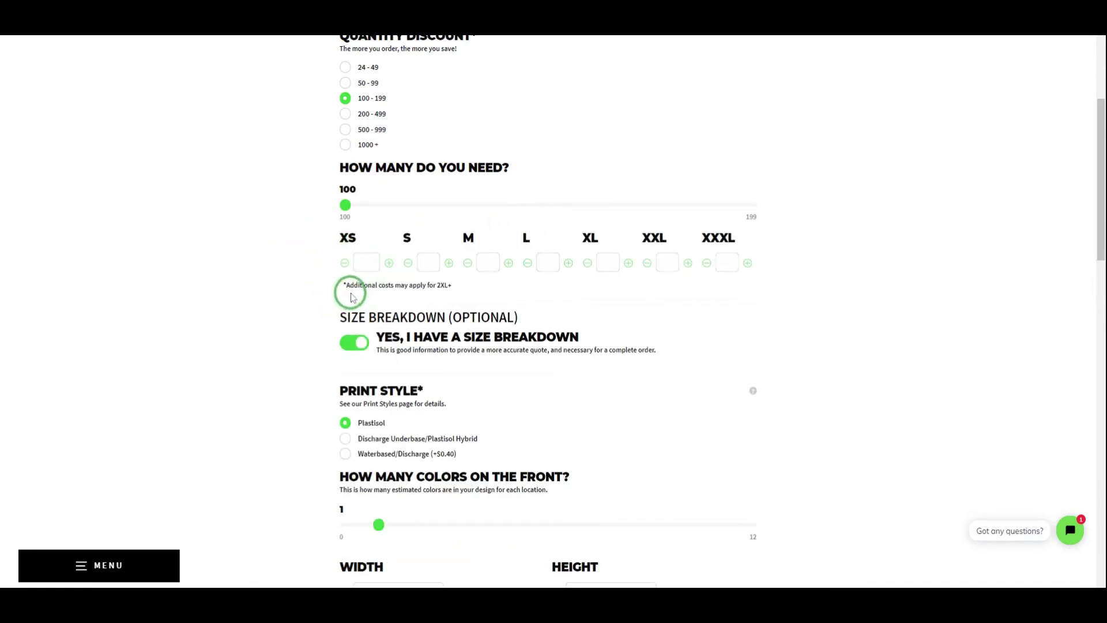
pyautogui.click(363, 264)
pyautogui.write('4')
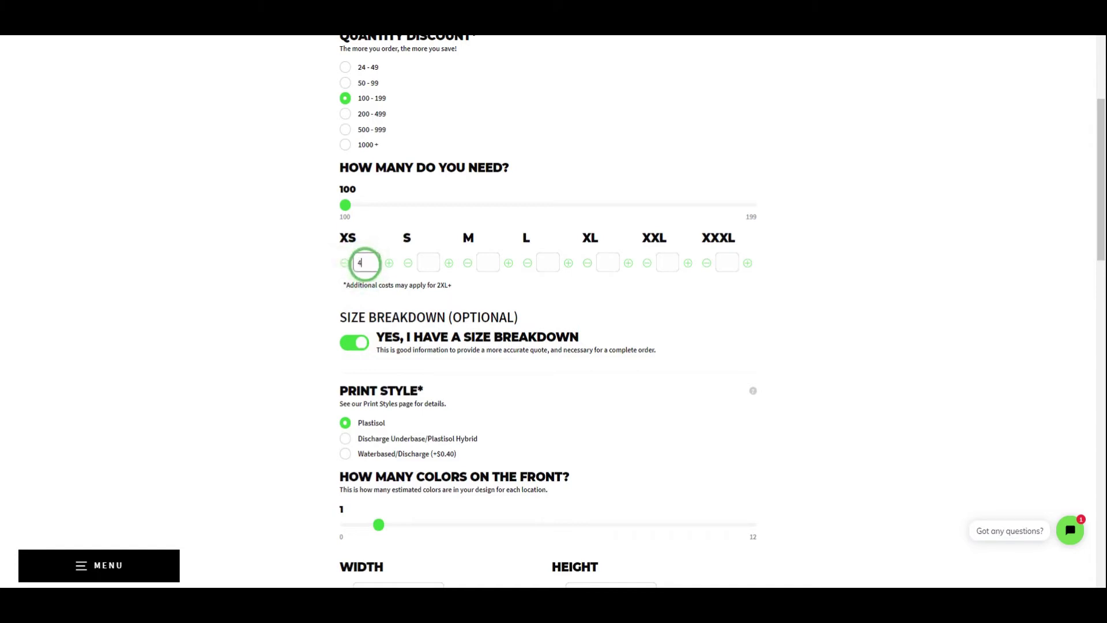
pyautogui.click(425, 263)
pyautogui.write('14')
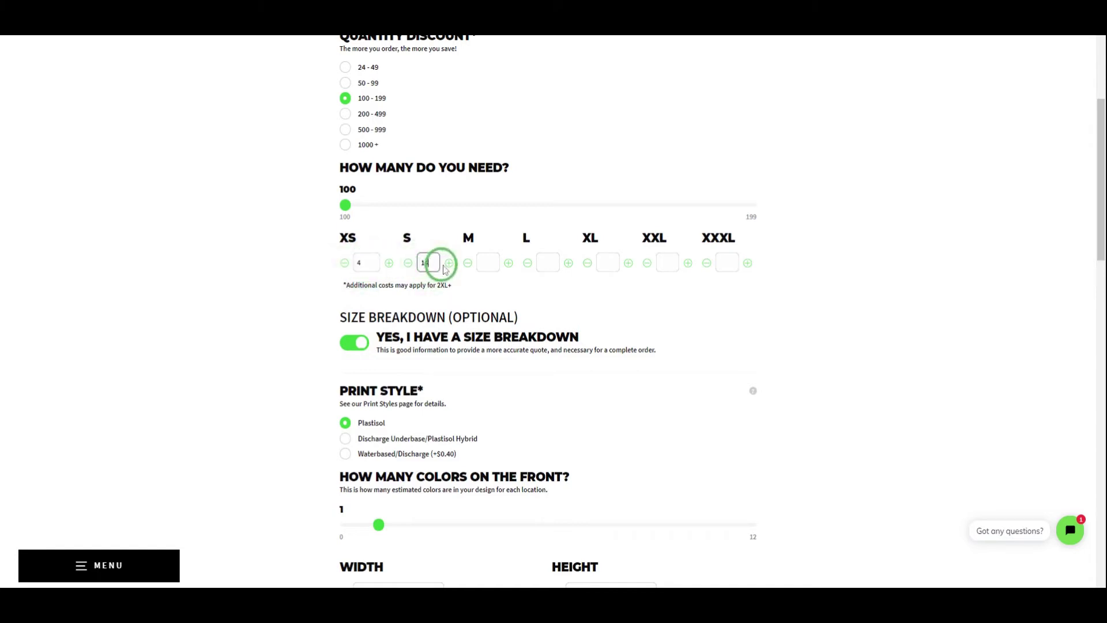
pyautogui.click(485, 263)
pyautogui.write('32')
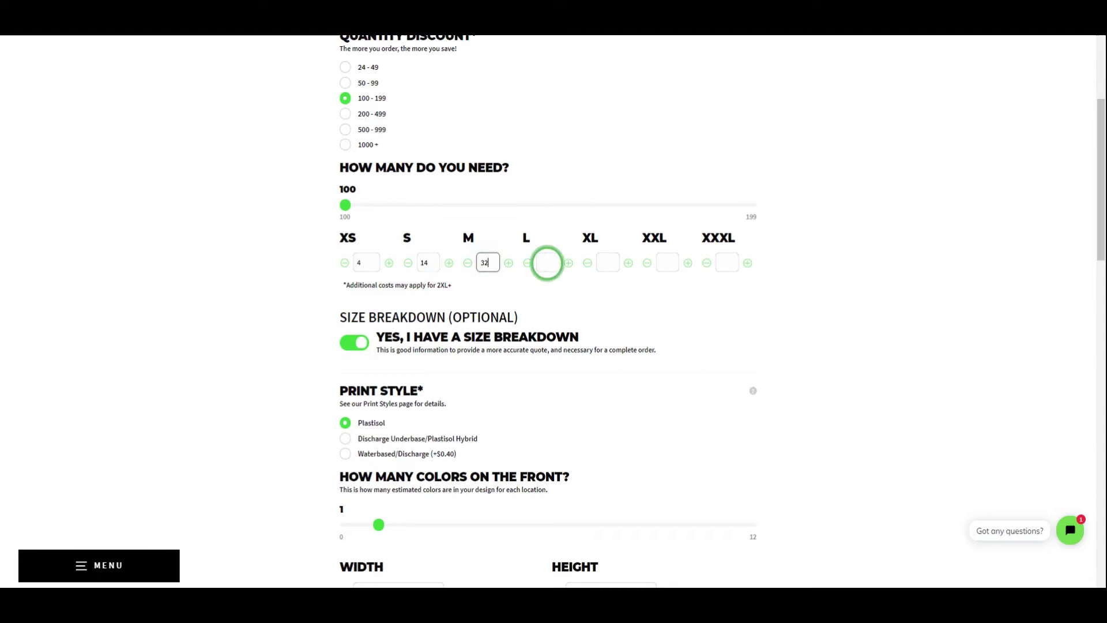
pyautogui.click(547, 263)
pyautogui.write('32')
pyautogui.click(603, 263)
pyautogui.write('14')
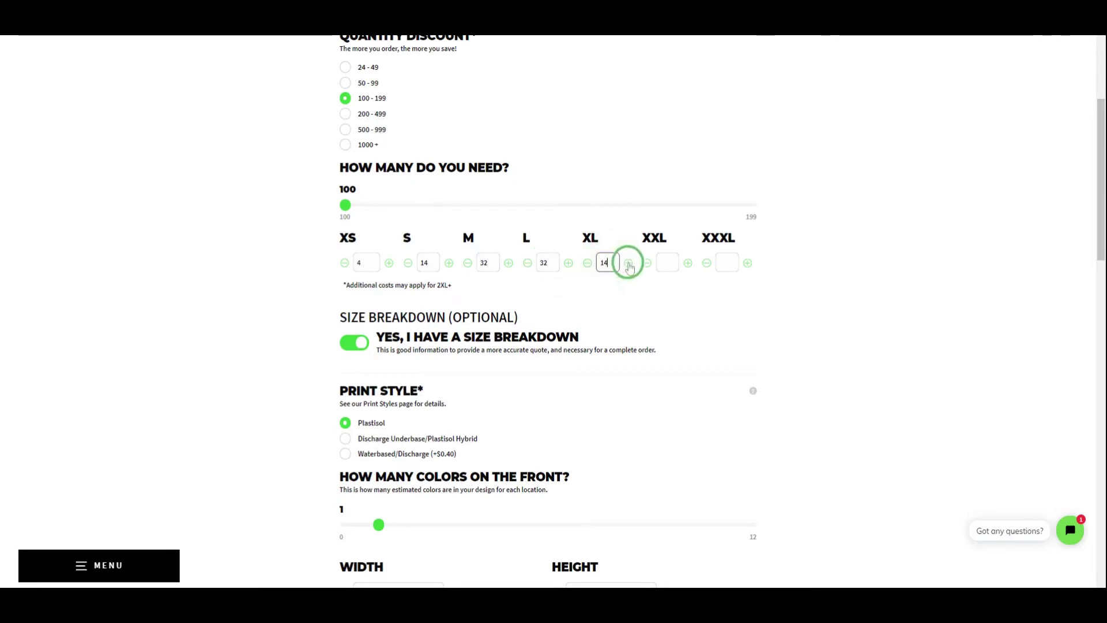
pyautogui.click(664, 263)
pyautogui.write('4')
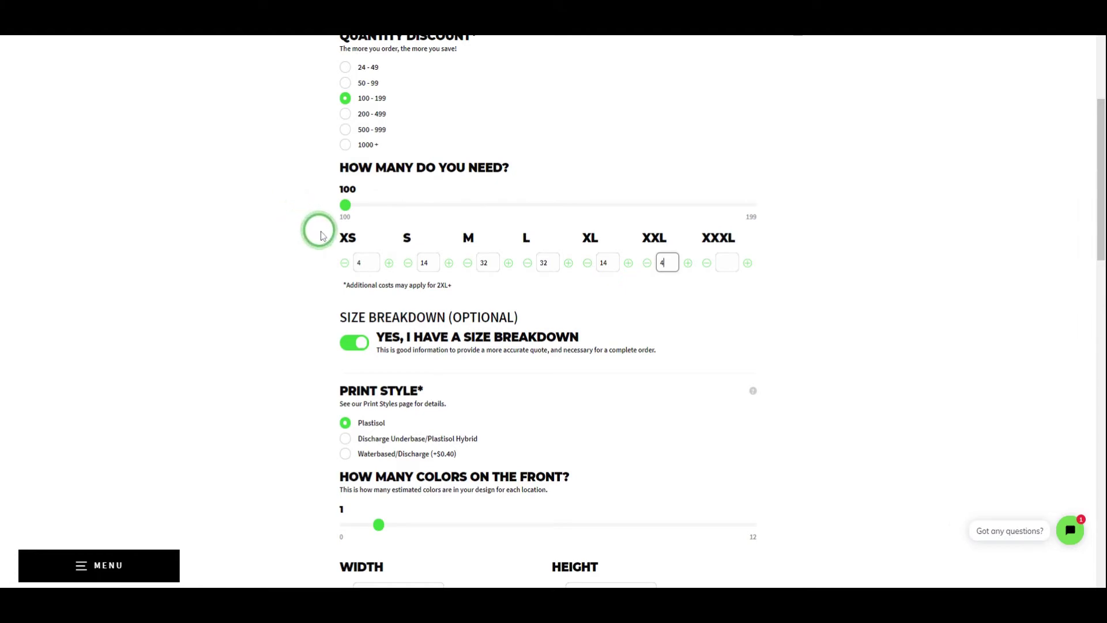
# Try the Waterbased/Discharge print style, then set it back to Plastisol.
pyautogui.scroll(-4, 318, 233)
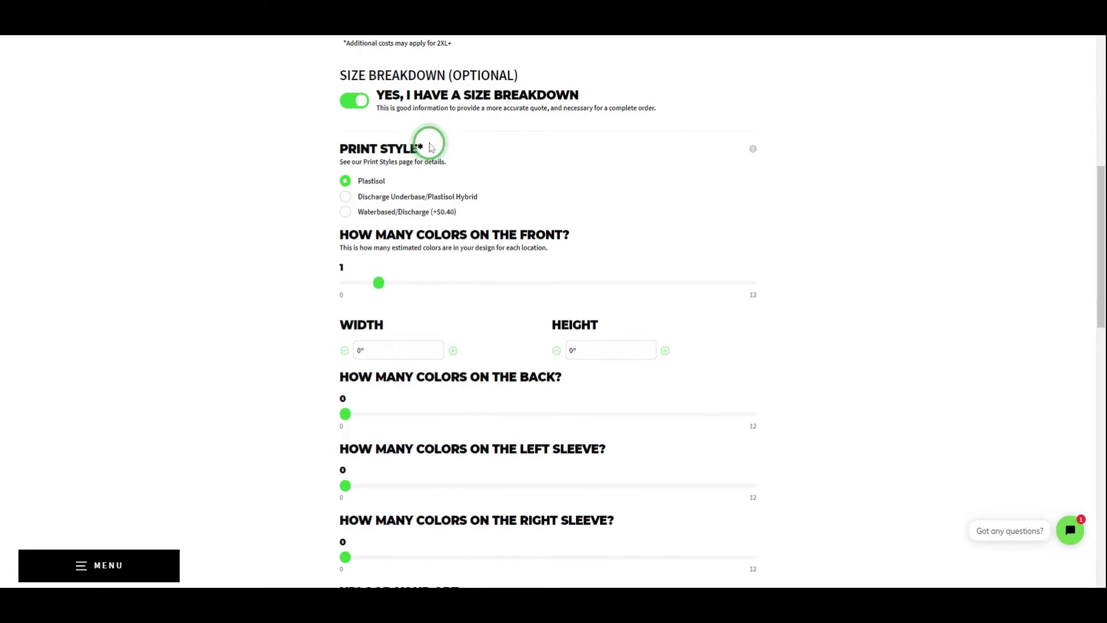
pyautogui.click(344, 213)
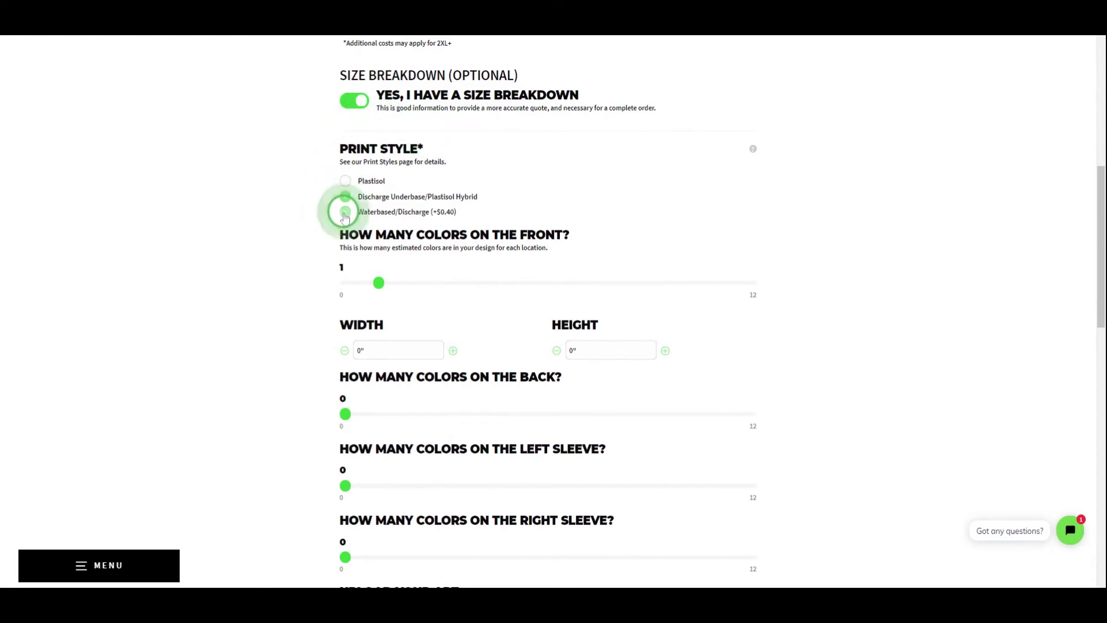
pyautogui.click(345, 180)
# Give the front print 2 colors with a 15" width and 15" height.
pyautogui.scroll(-1, 343, 179)
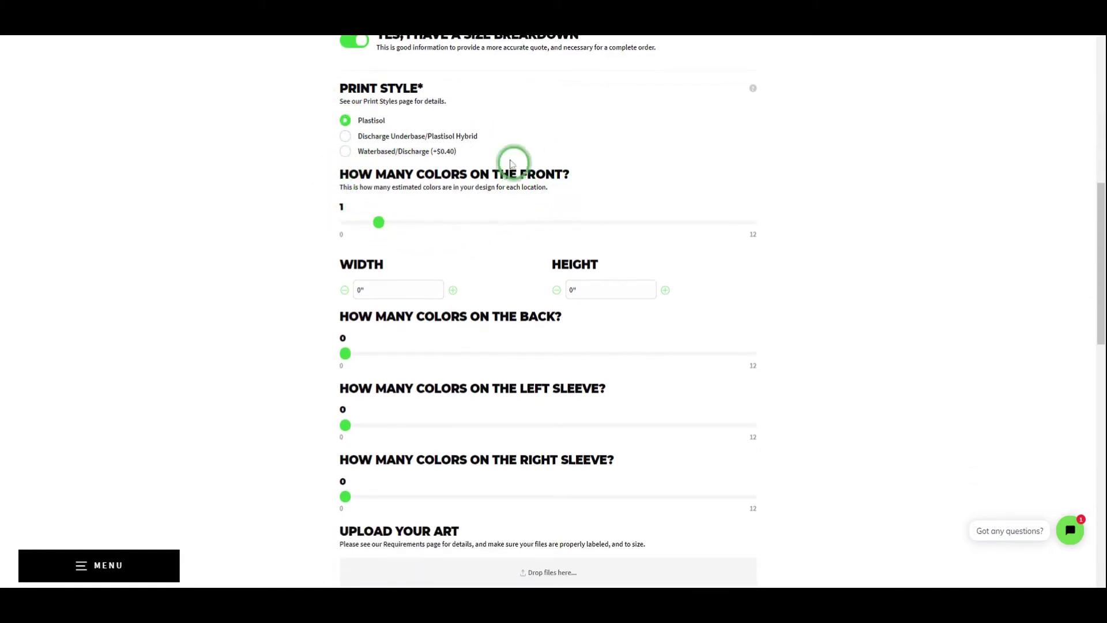
pyautogui.moveTo(376, 223); pyautogui.dragTo(398, 242)
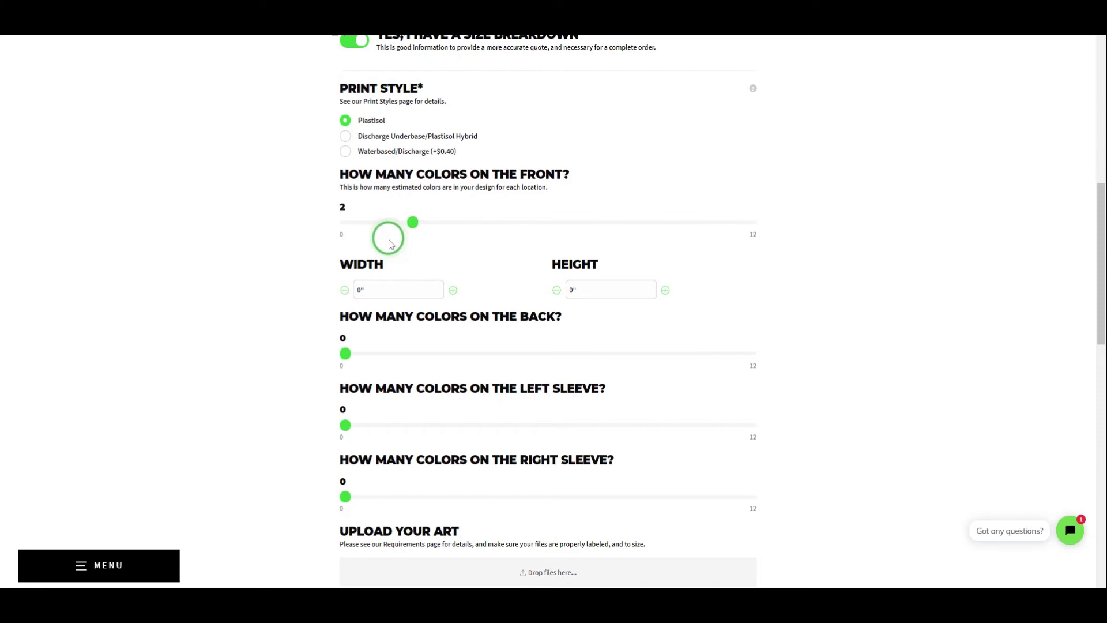
pyautogui.scroll(-1, 349, 225)
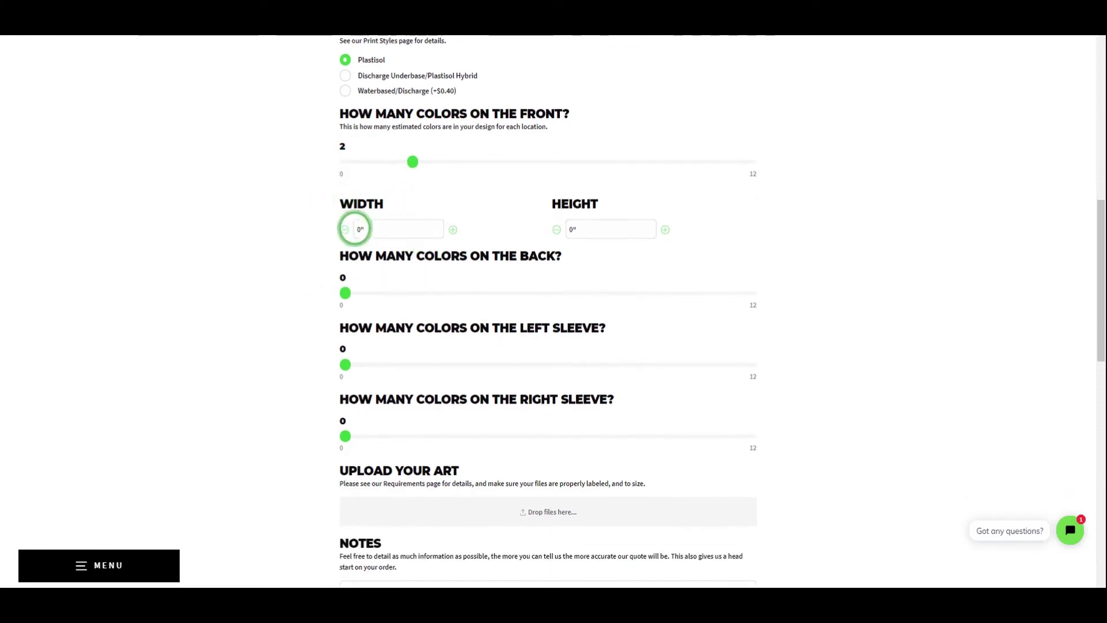
pyautogui.moveTo(359, 228); pyautogui.dragTo(348, 234)
pyautogui.write('15')
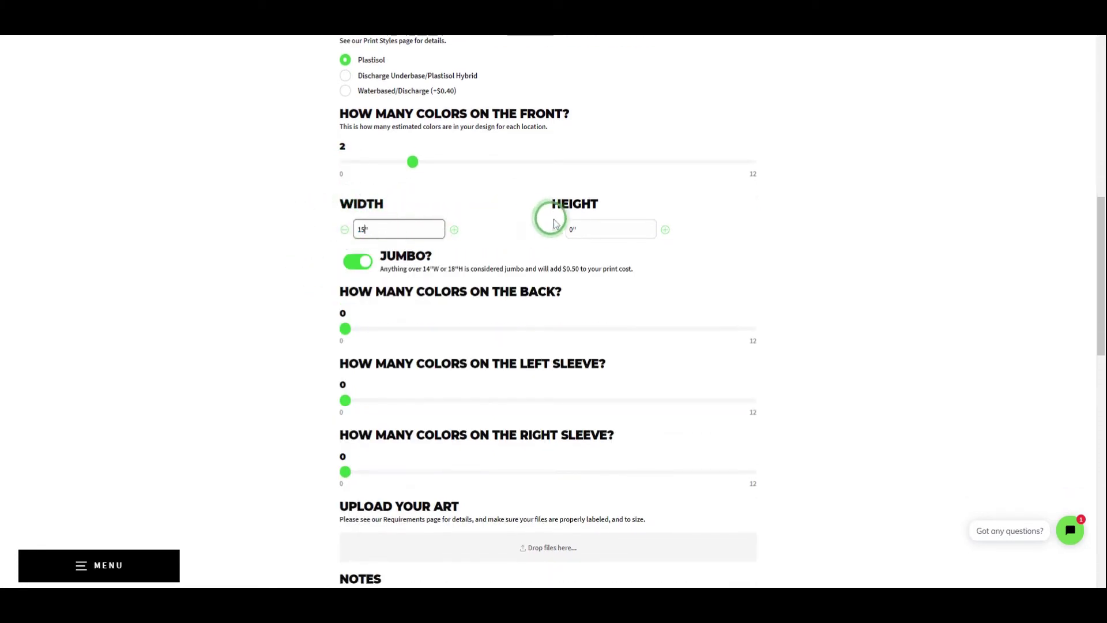
pyautogui.moveTo(586, 225); pyautogui.dragTo(554, 233)
pyautogui.write('15')
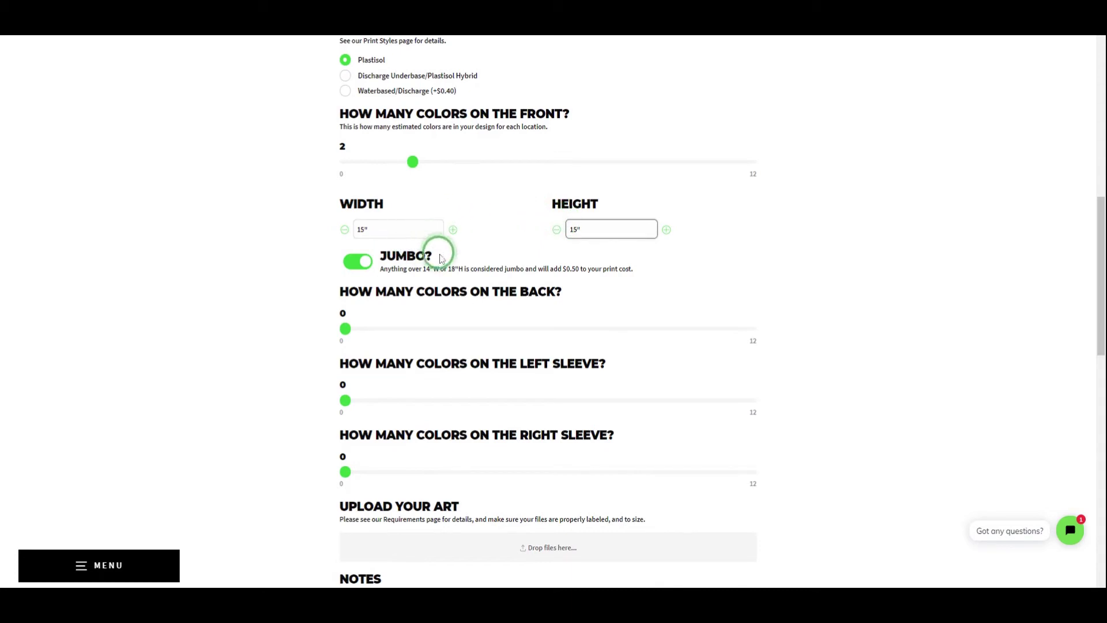
# Try sleeve colors and long-sleeve options, then reset sleeve colors to 0.
pyautogui.scroll(-1, 361, 239)
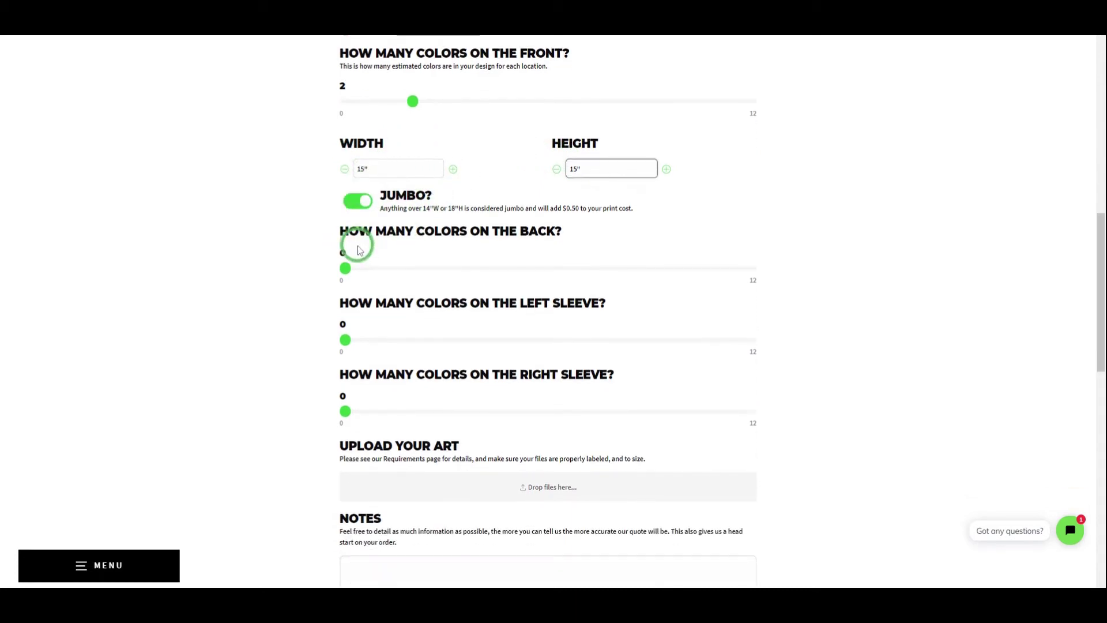
pyautogui.moveTo(346, 340); pyautogui.dragTo(378, 350)
pyautogui.click(358, 439)
pyautogui.scroll(-1, 344, 345)
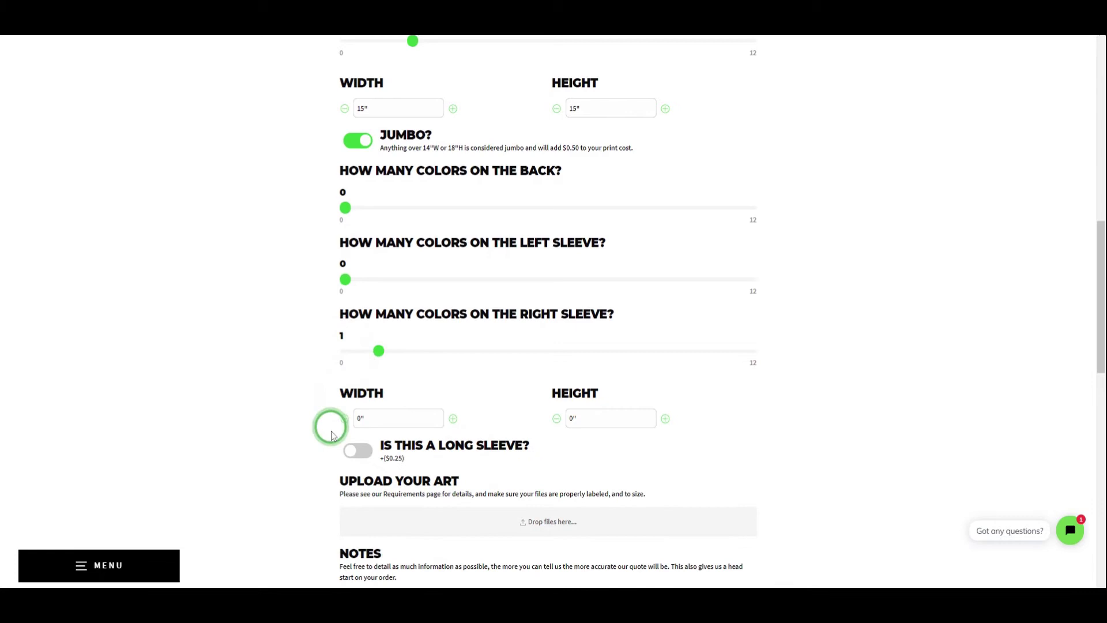
pyautogui.click(357, 450)
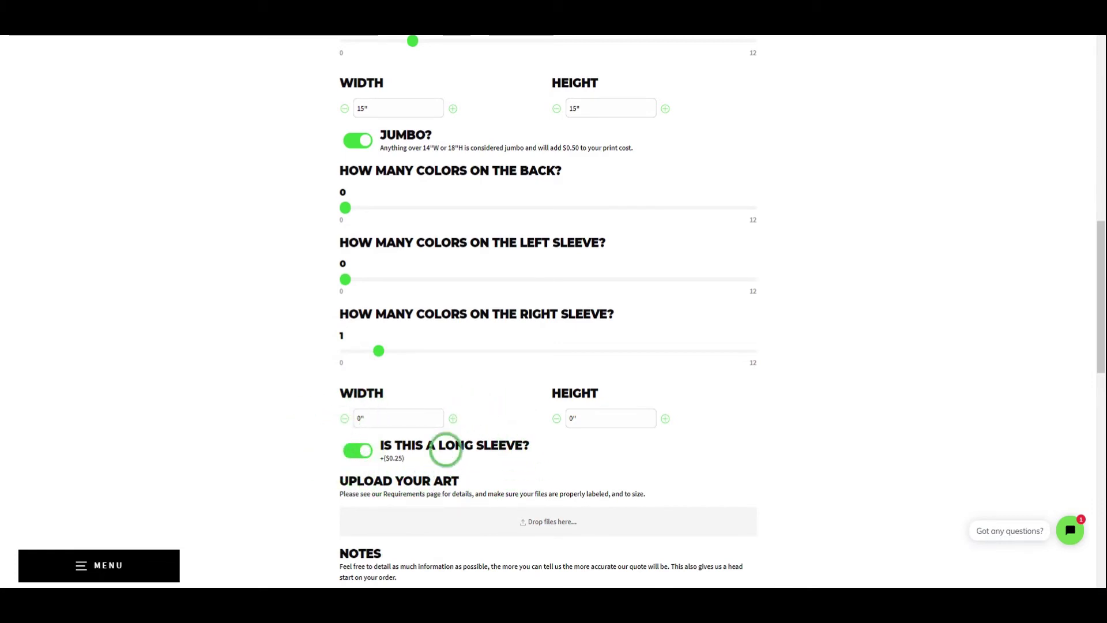
pyautogui.moveTo(378, 350); pyautogui.dragTo(347, 349)
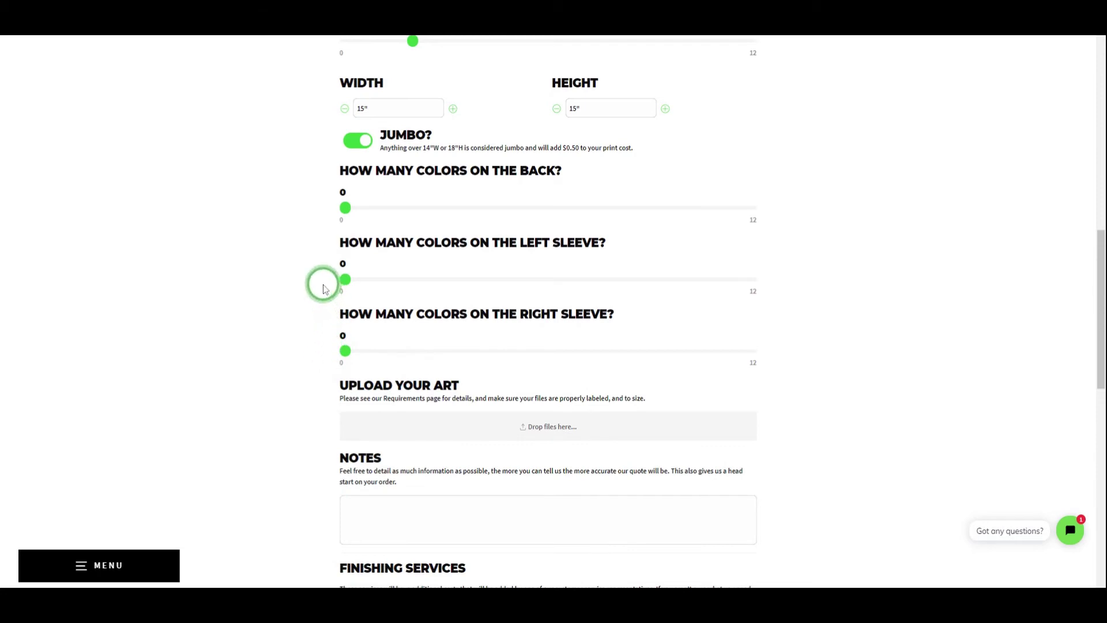
# Write 'I would like to get a quote on shipping' in the Notes box.
pyautogui.scroll(-3, 323, 288)
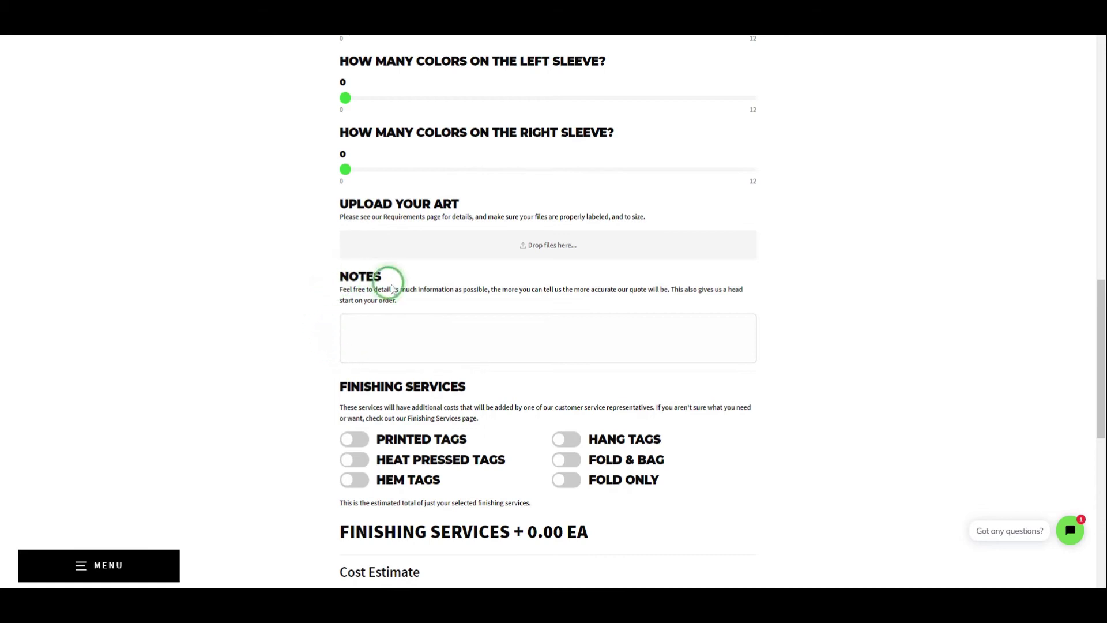
pyautogui.click(402, 334)
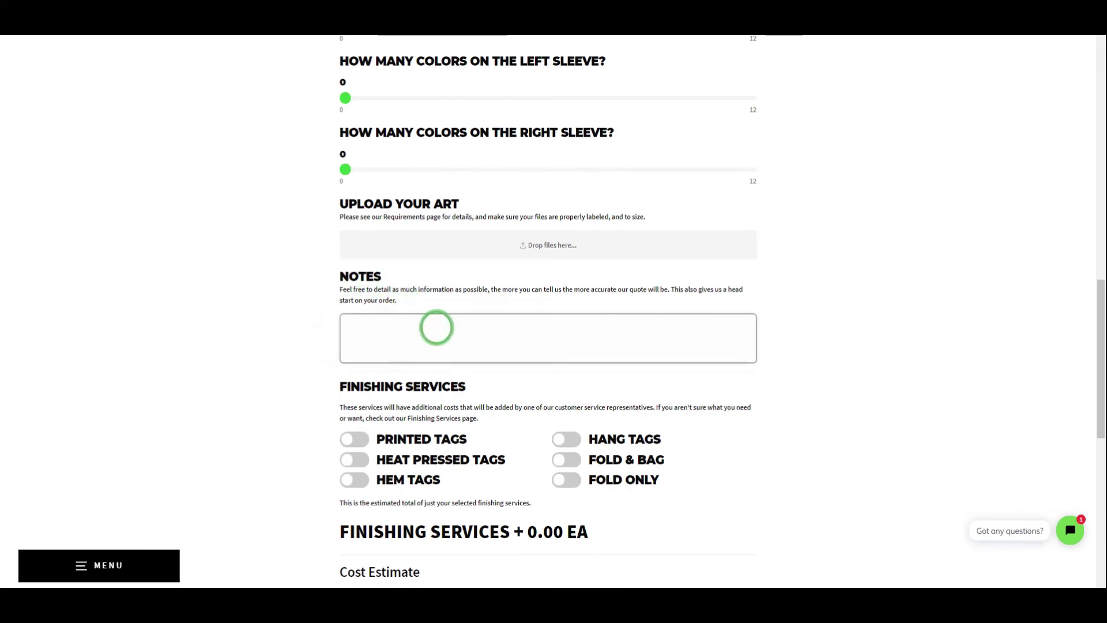
pyautogui.write('I woul')
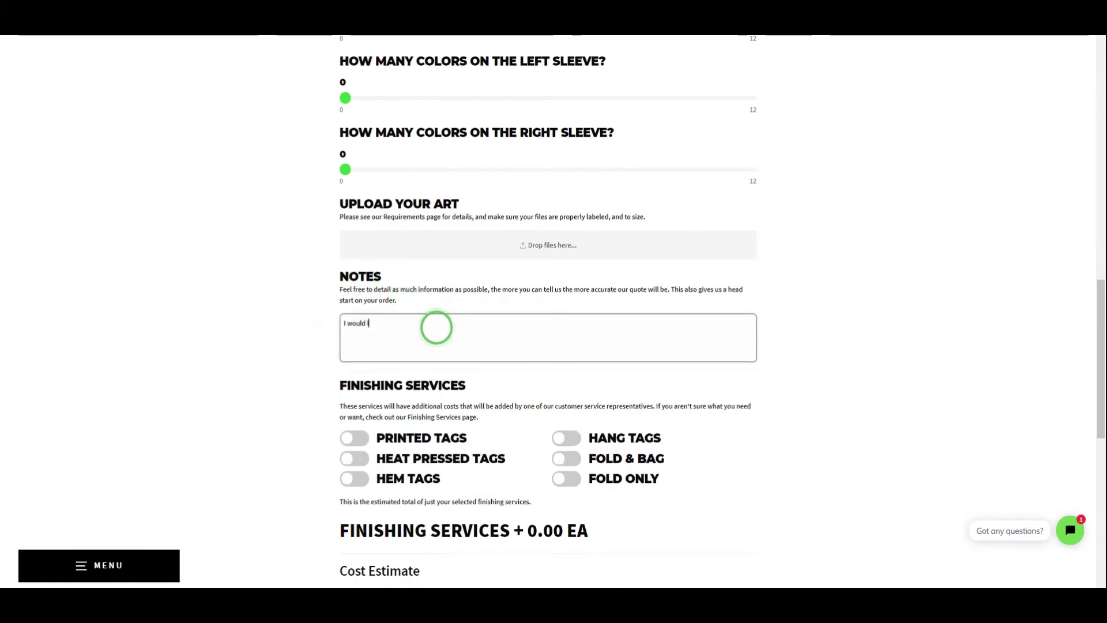
pyautogui.write('d like to get a quote')
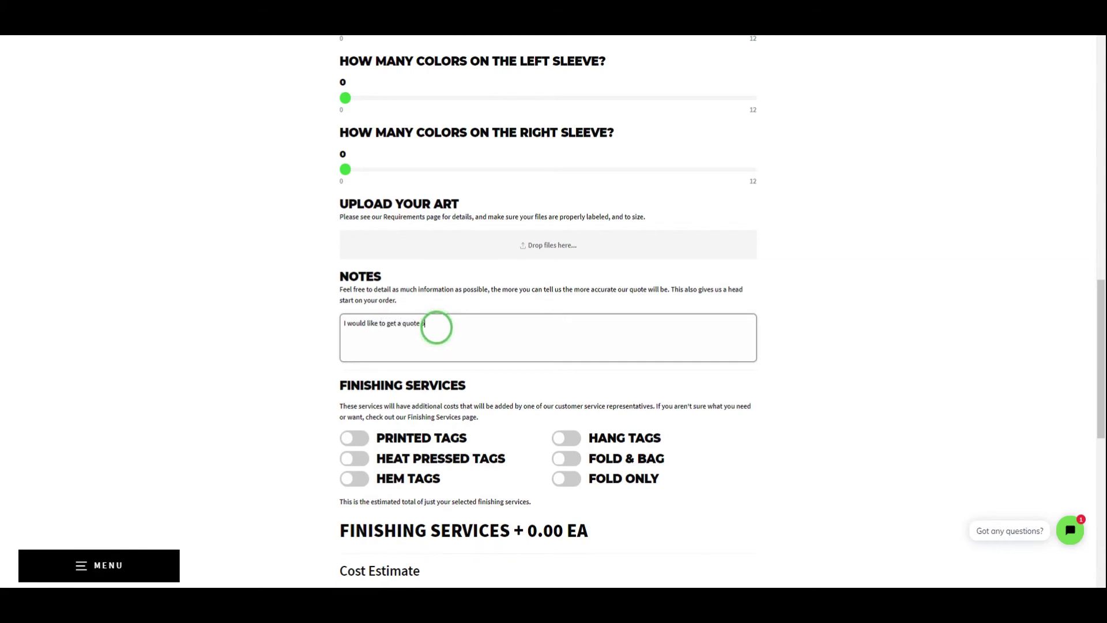
pyautogui.write(' on shipping as well please, thanks!')
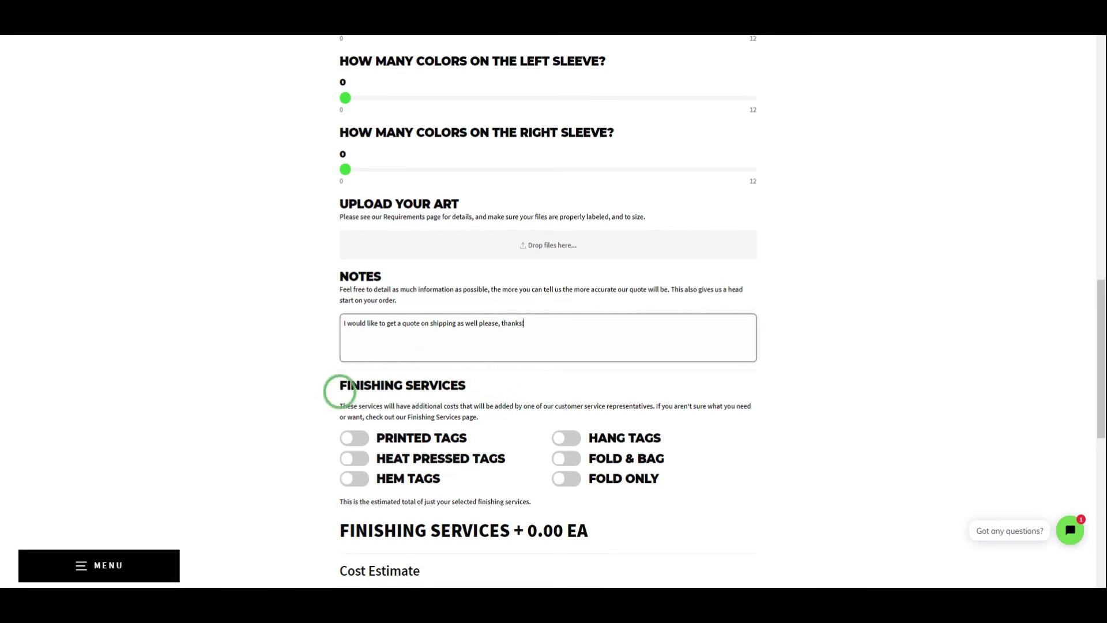
# Leave only Printed Tags and Fold & Bag on, giving $9.13 each and $913.00 total.
pyautogui.scroll(-1, 344, 407)
pyautogui.click(354, 381)
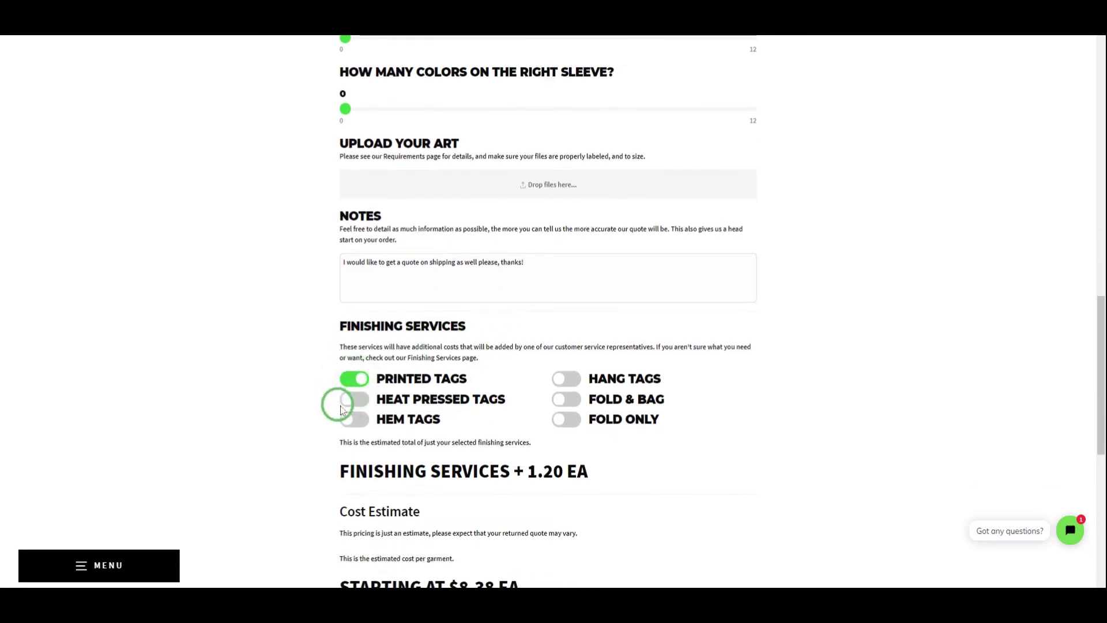
pyautogui.click(341, 404)
pyautogui.click(351, 422)
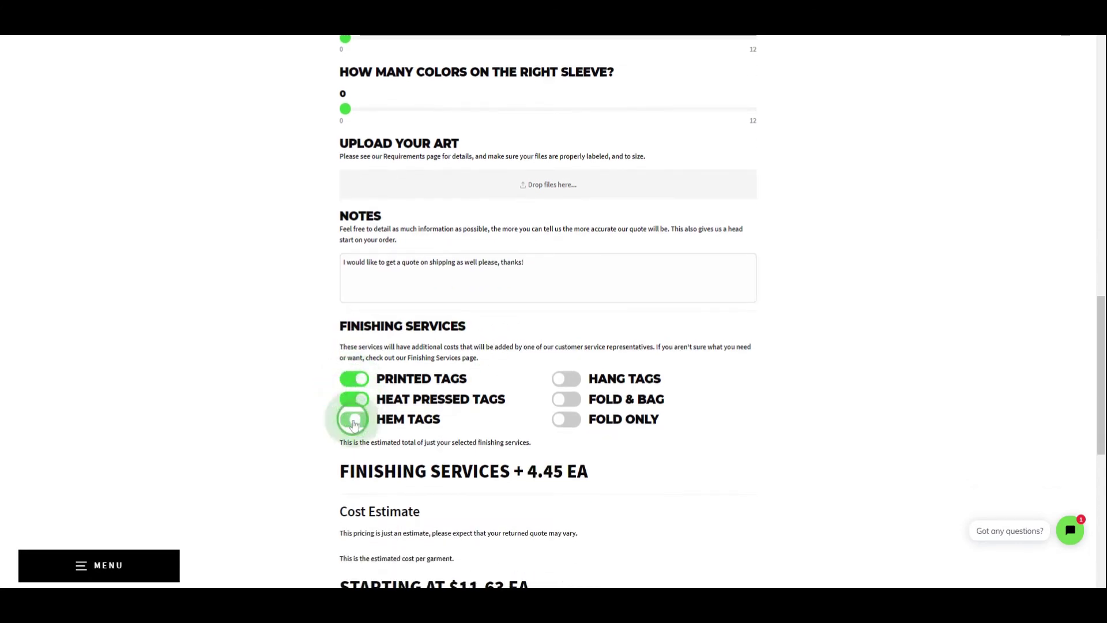
pyautogui.click(353, 378)
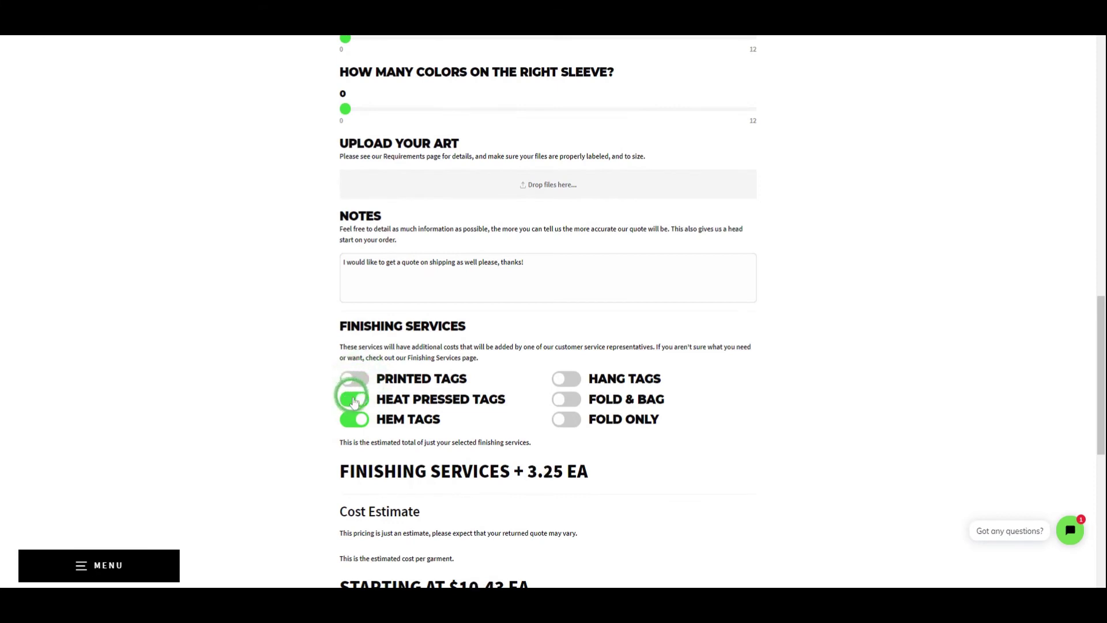
pyautogui.click(353, 399)
pyautogui.click(349, 420)
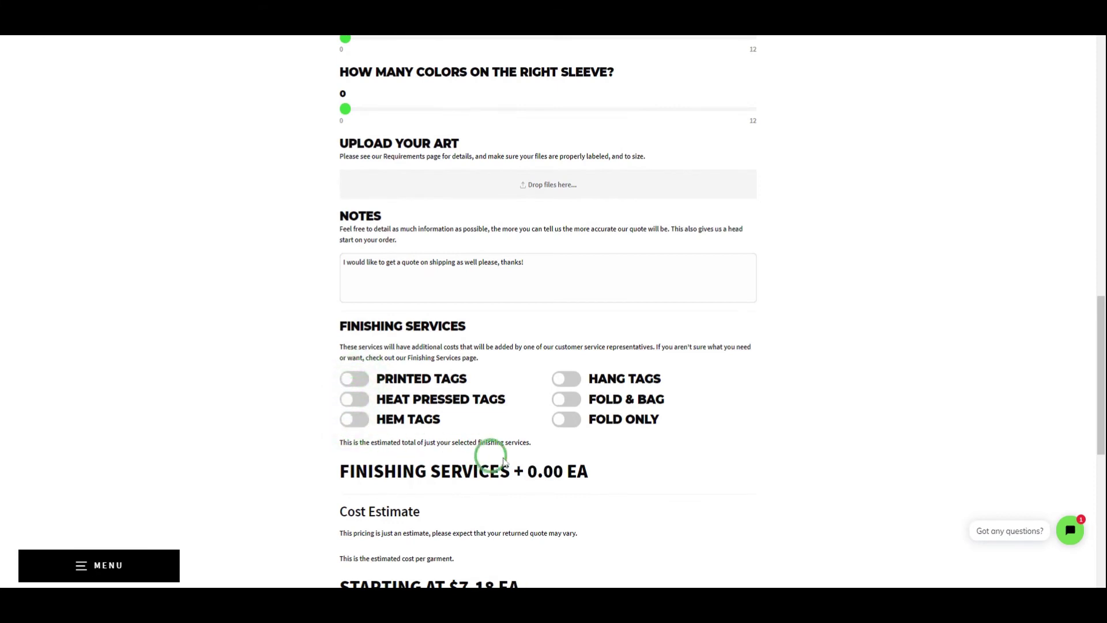
pyautogui.click(566, 399)
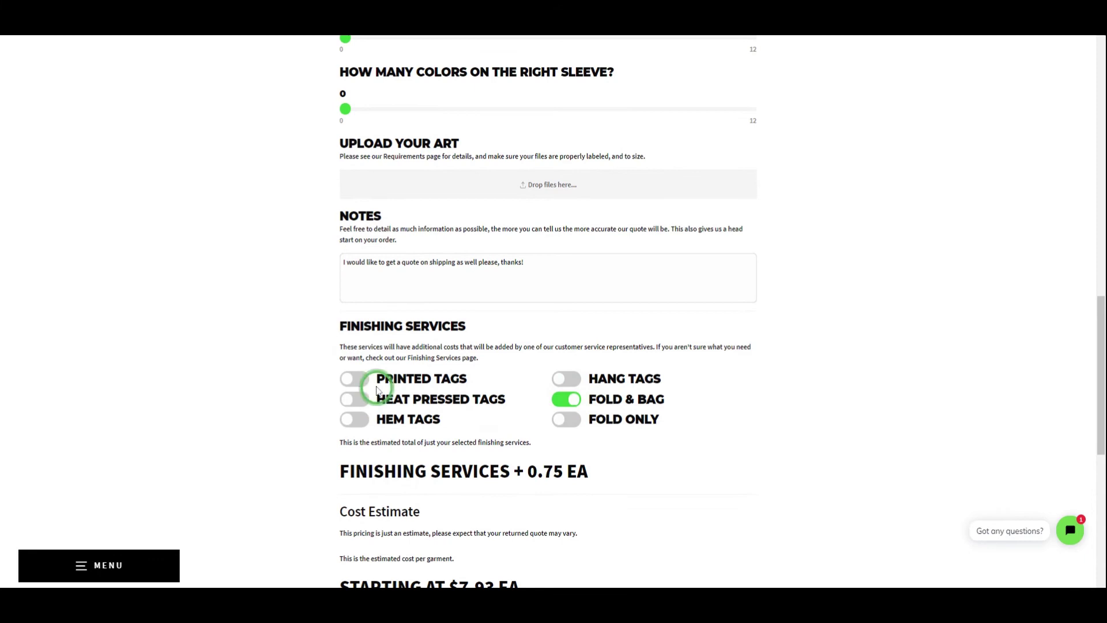
pyautogui.click(351, 378)
pyautogui.scroll(-1, 349, 381)
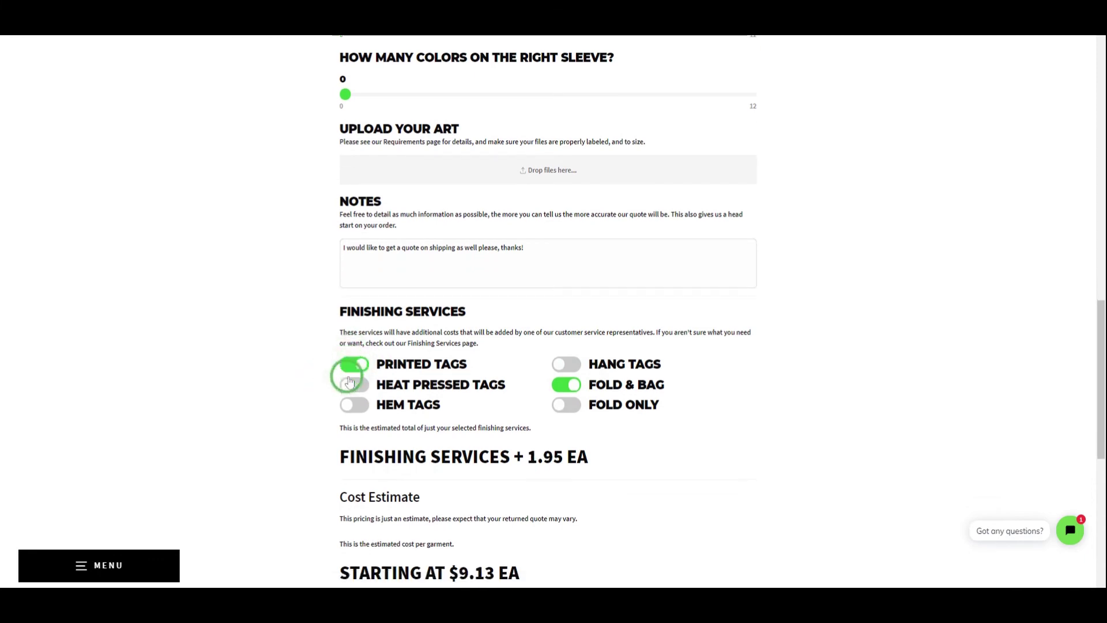
pyautogui.scroll(-4, 349, 381)
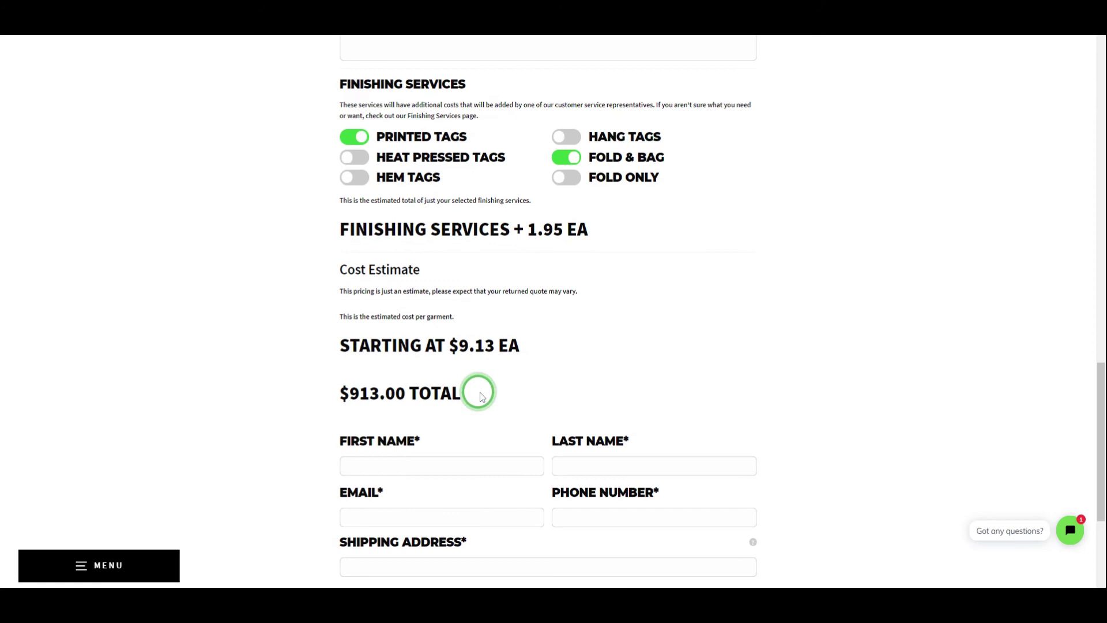
# Enter the contact's first name and e-mail, skip the last name, and begin the phone number.
pyautogui.scroll(-2, 479, 392)
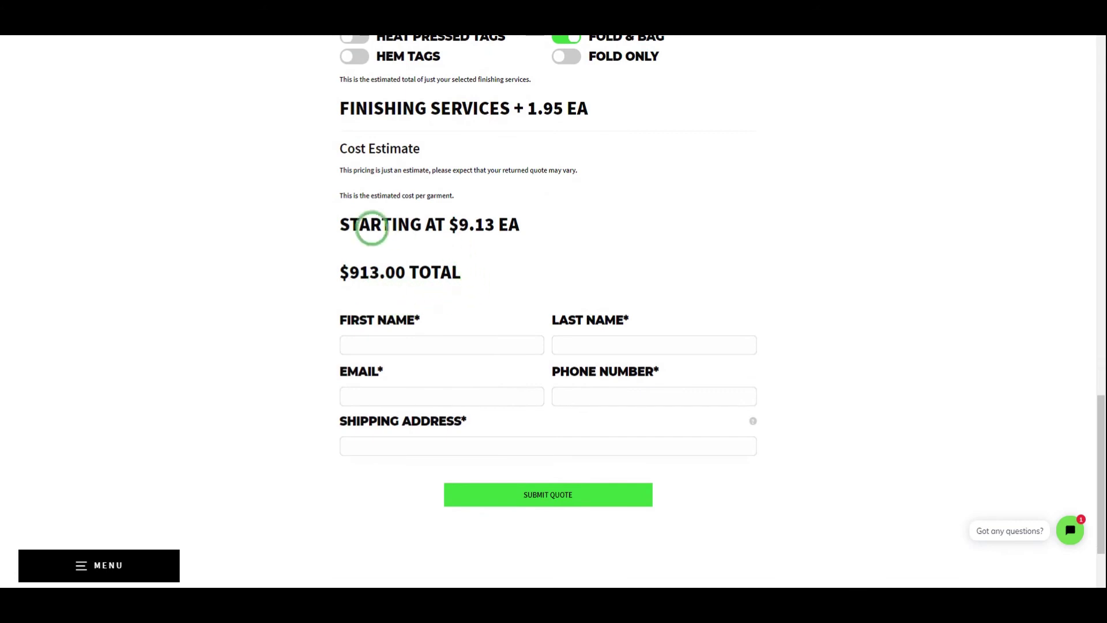
pyautogui.click(425, 348)
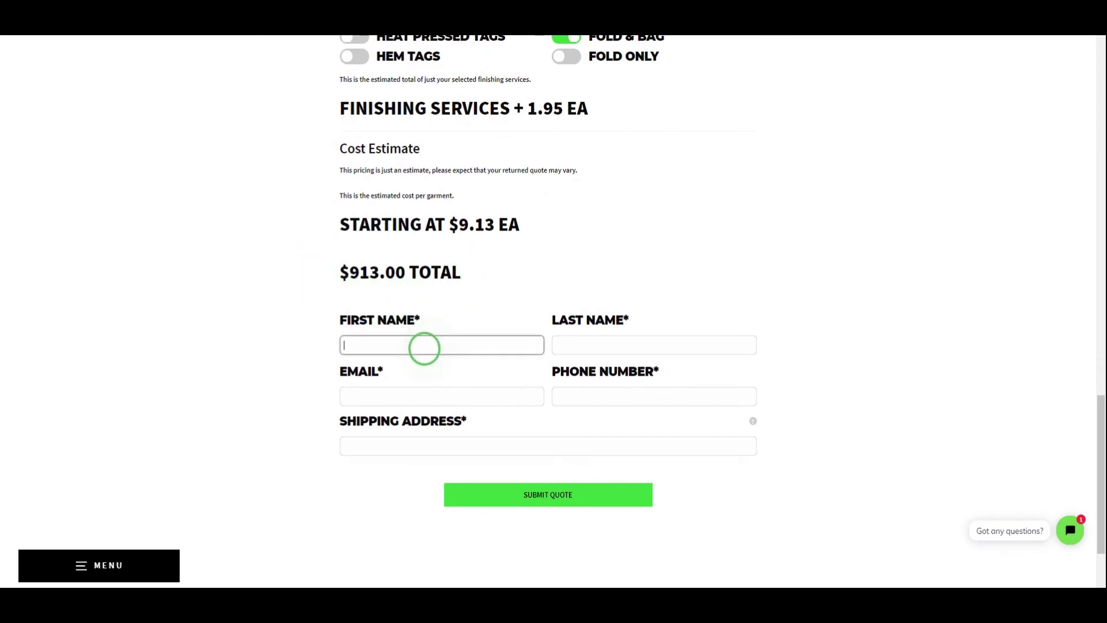
pyautogui.write('Jogn')
pyautogui.press('Tab')
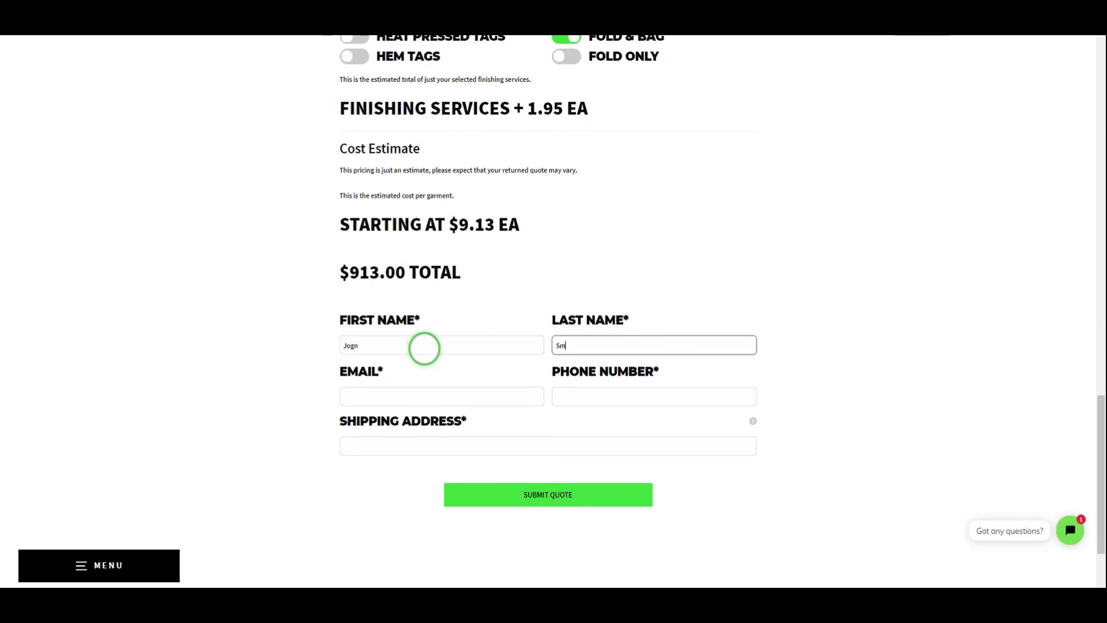
pyautogui.press('Tab')
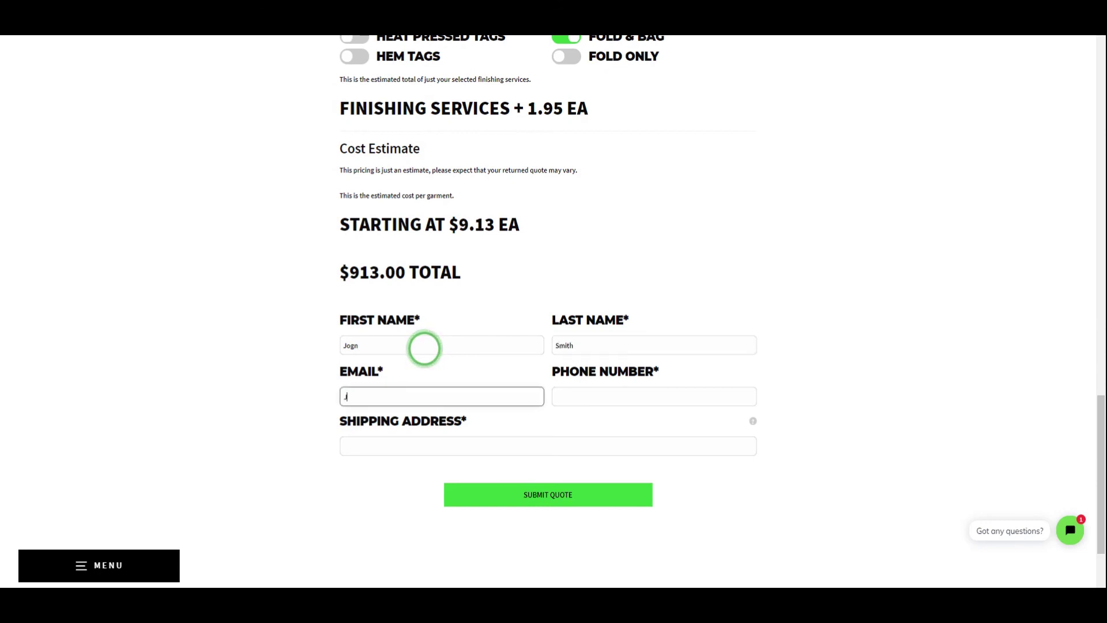
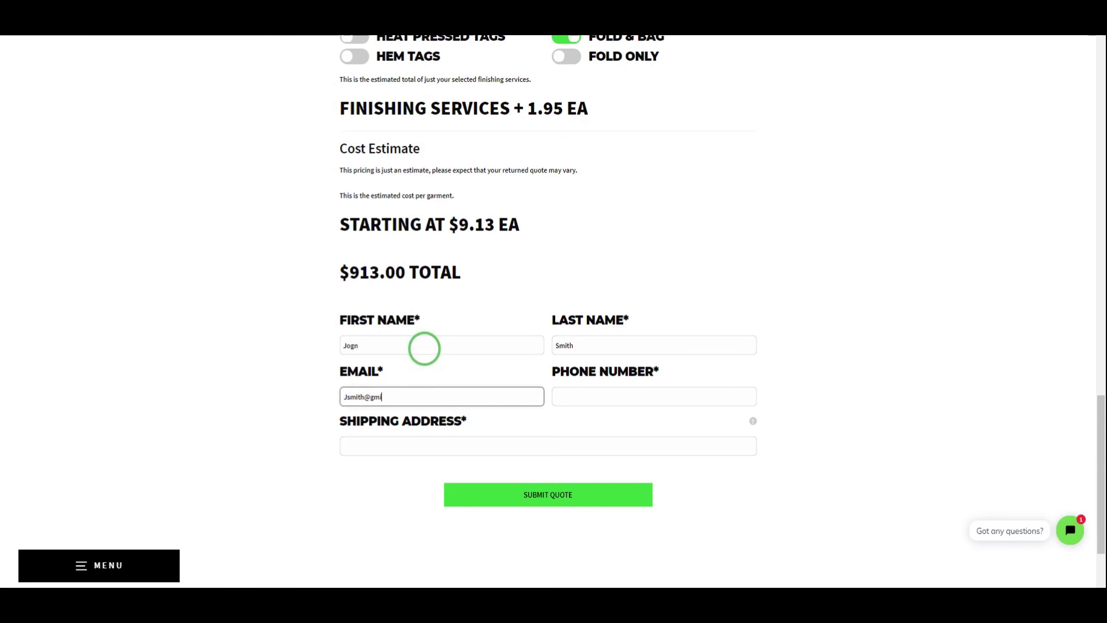
pyautogui.press('Tab')
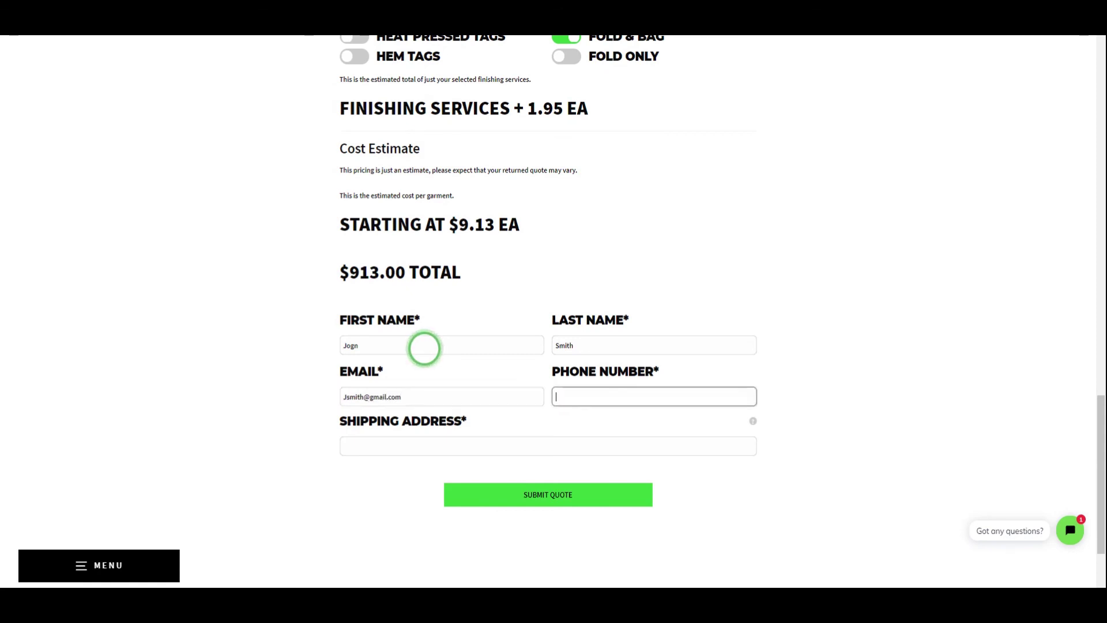
pyautogui.write('0123456789')
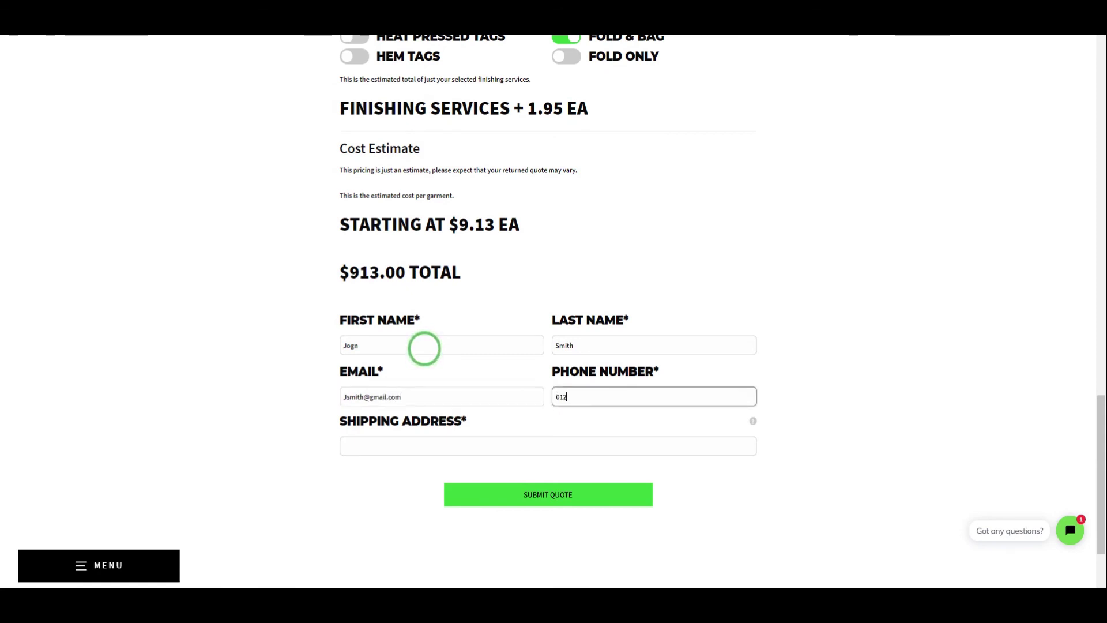